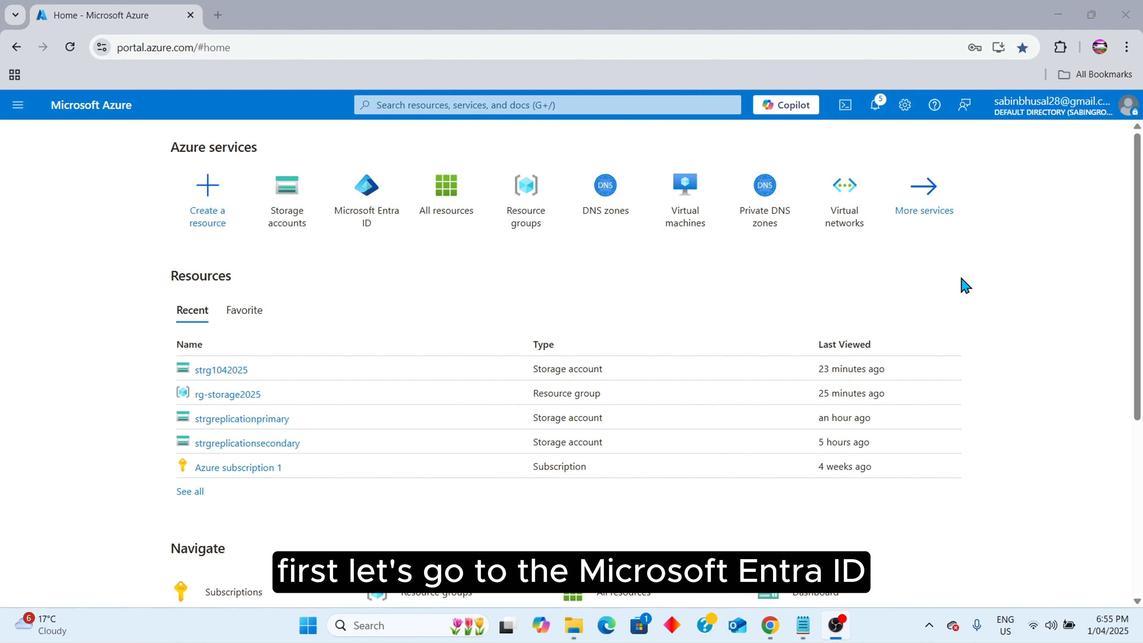
Go to the user list in Microsoft Entra ID and start creating a new internal user.
left_click(370, 189)
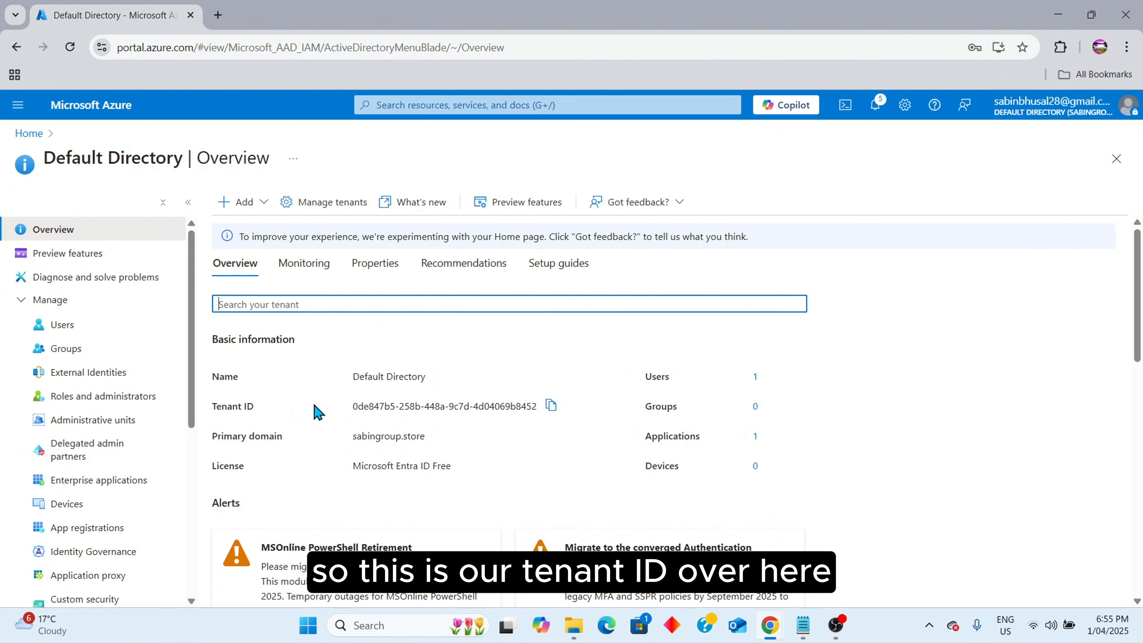
left_click_drag(255, 407, 208, 410)
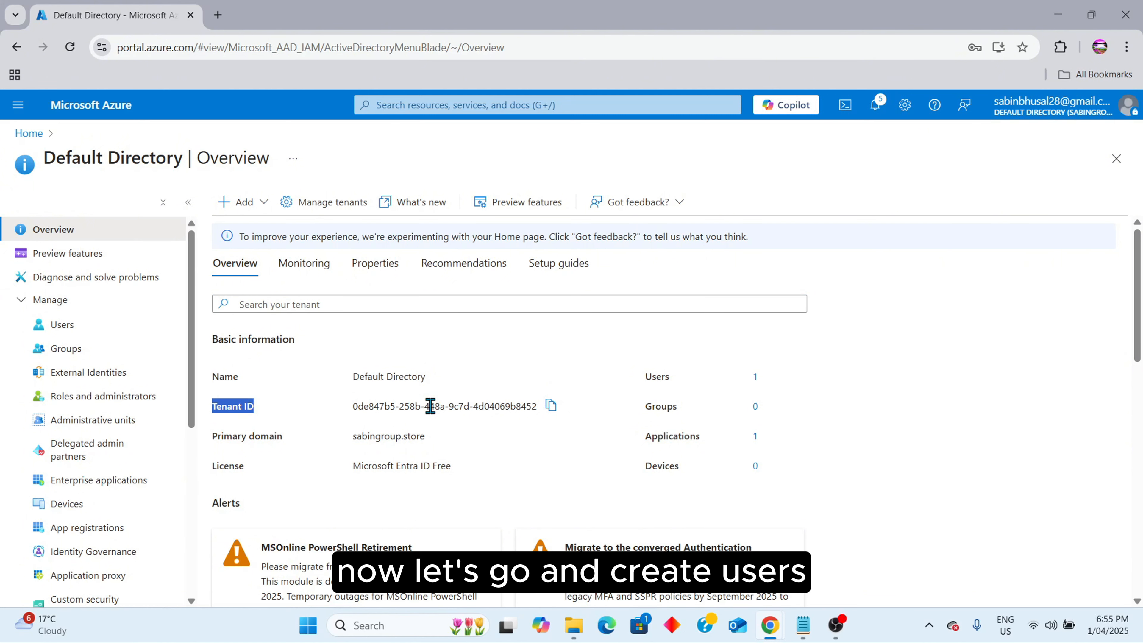
left_click(102, 325)
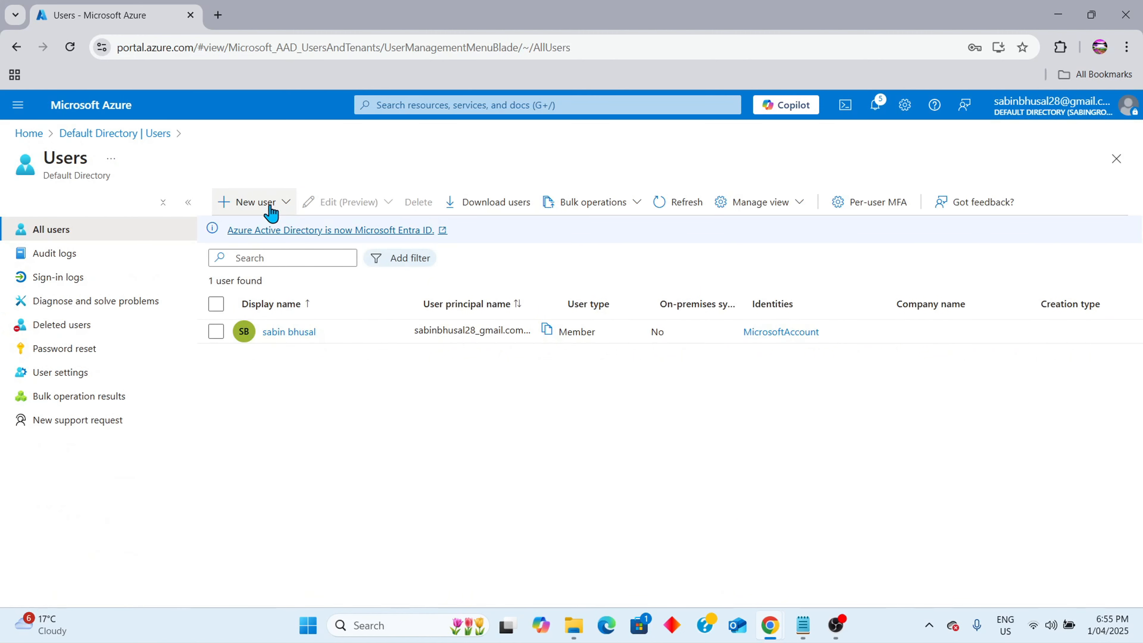
left_click(269, 208)
left_click(275, 248)
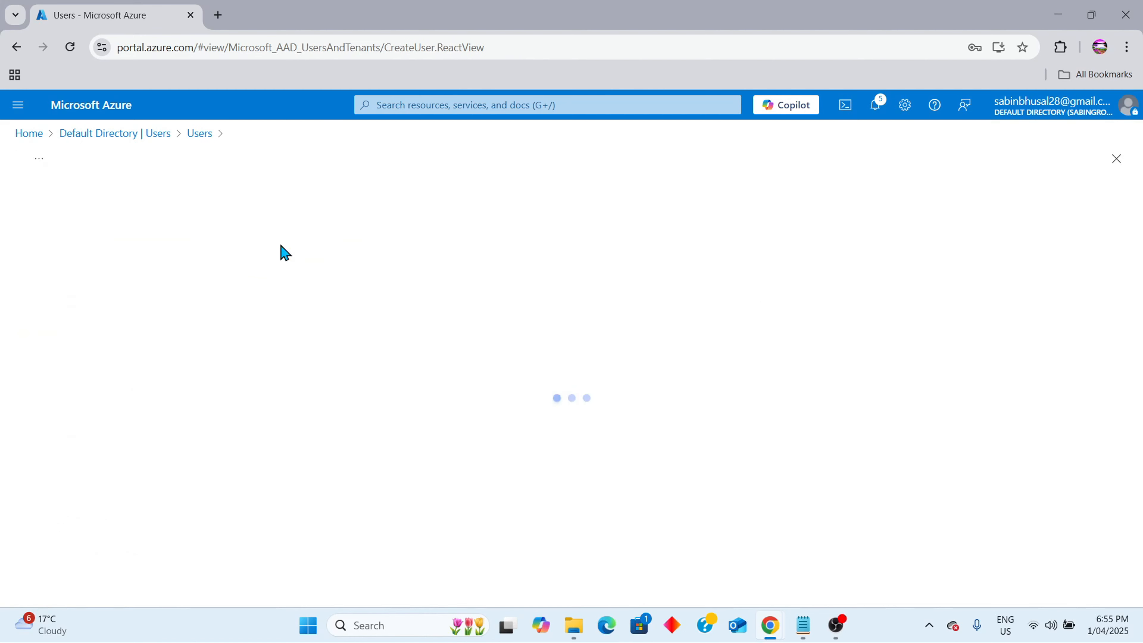
Enter the first user's name as both the user principal name and the display name.
left_click(213, 321)
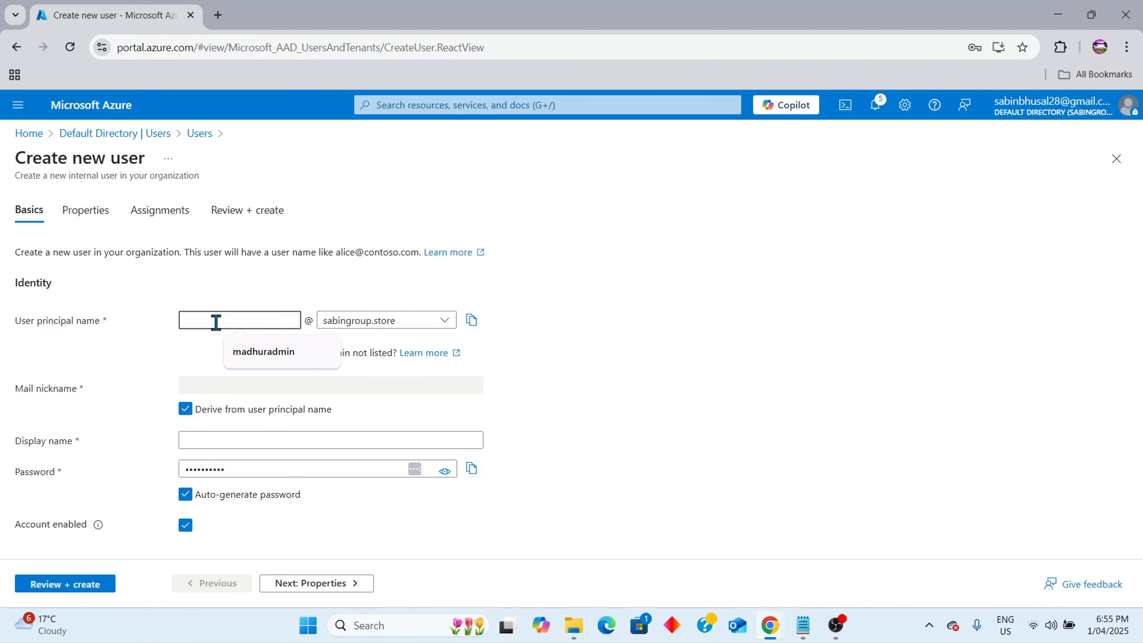
type("sagar")
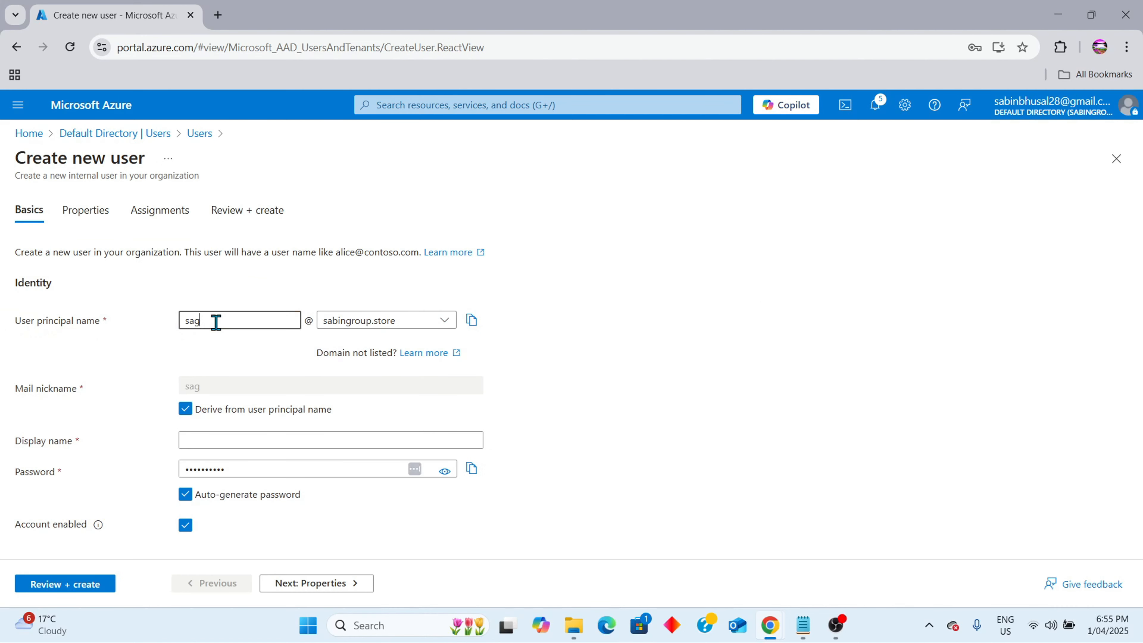
left_click(209, 442)
Disable password auto-generation for the first user, decline the browser's suggested password and enter a custom account password.
left_click(228, 465)
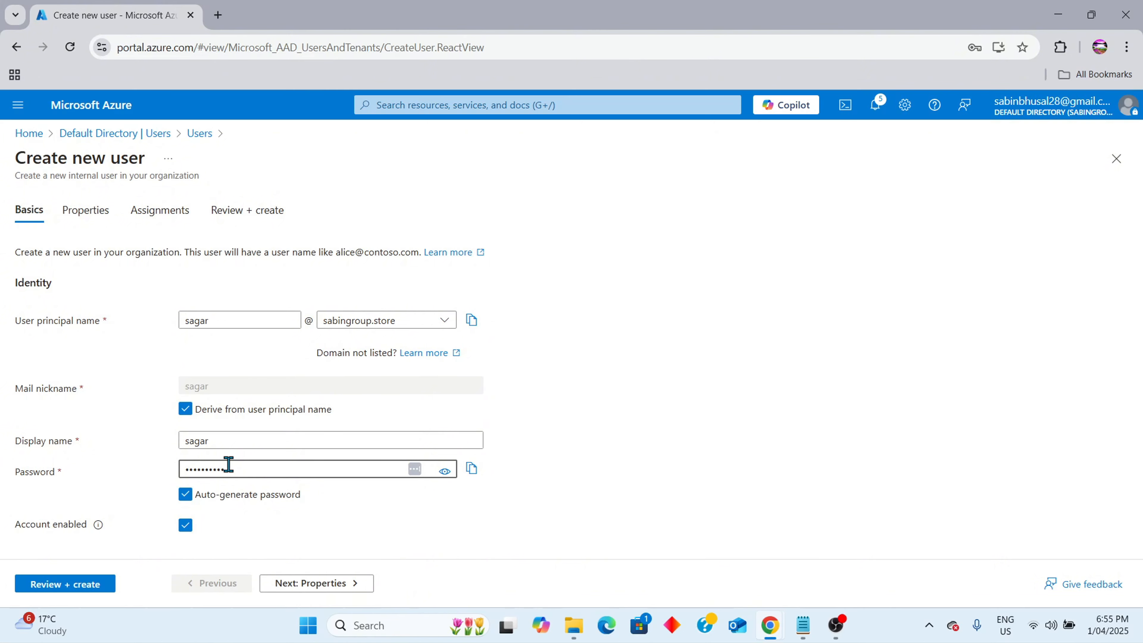
left_click(234, 496)
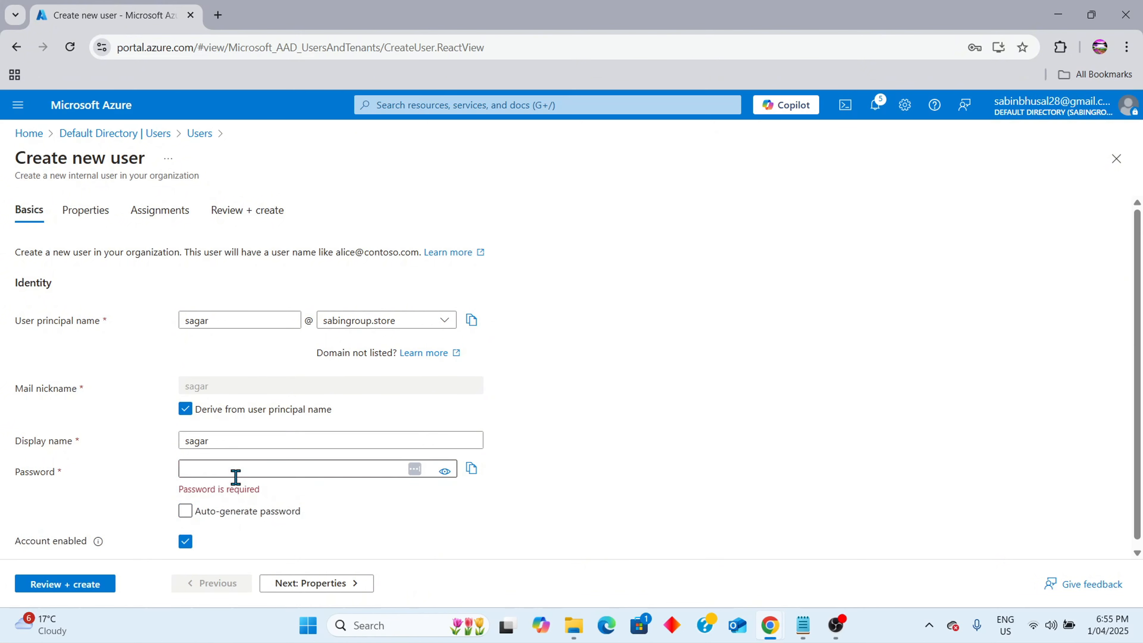
left_click(237, 470)
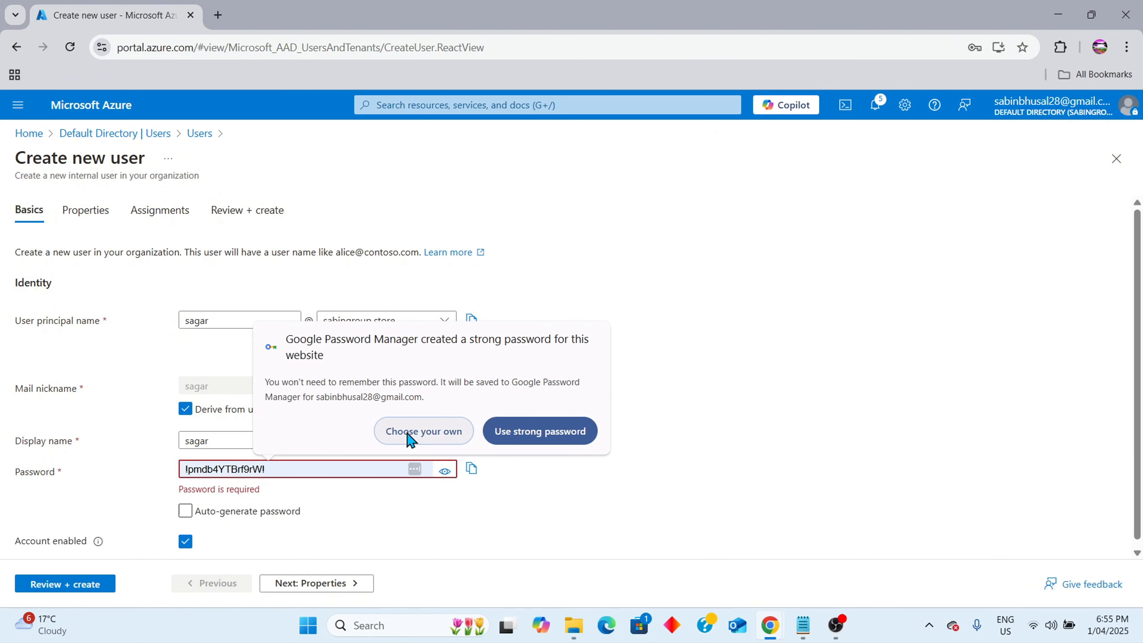
left_click(383, 433)
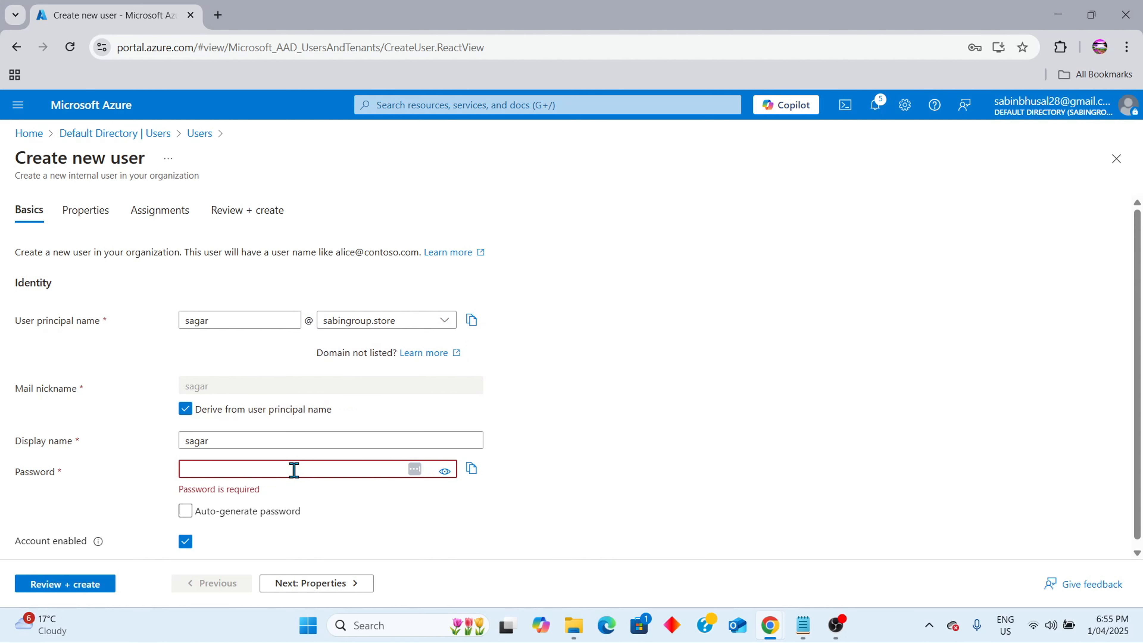
type("•••••••••••")
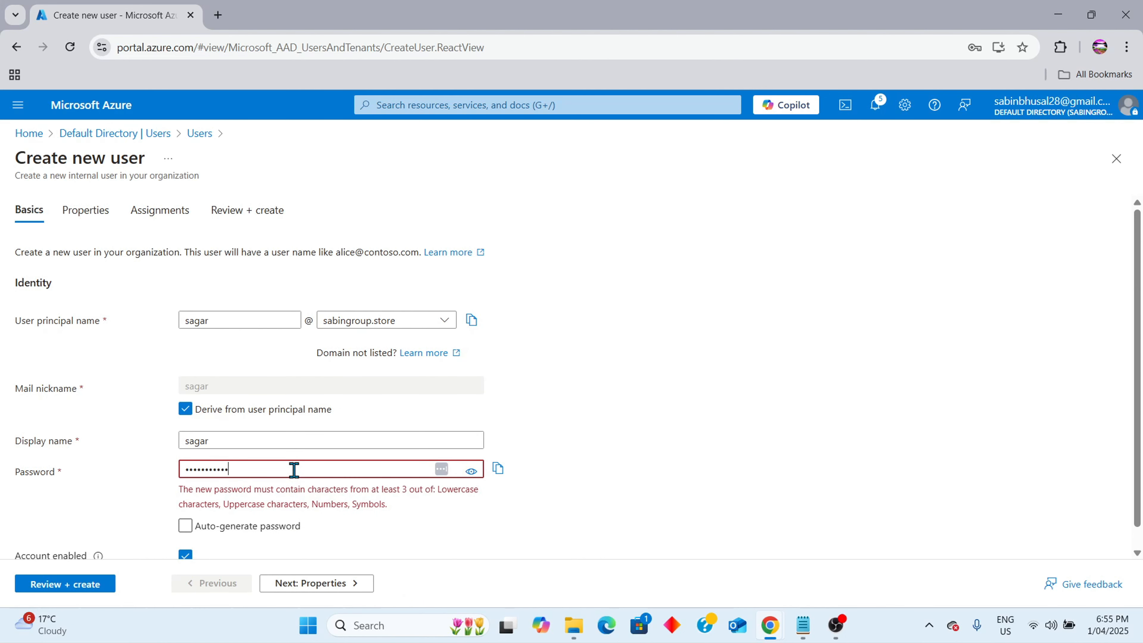
type("••")
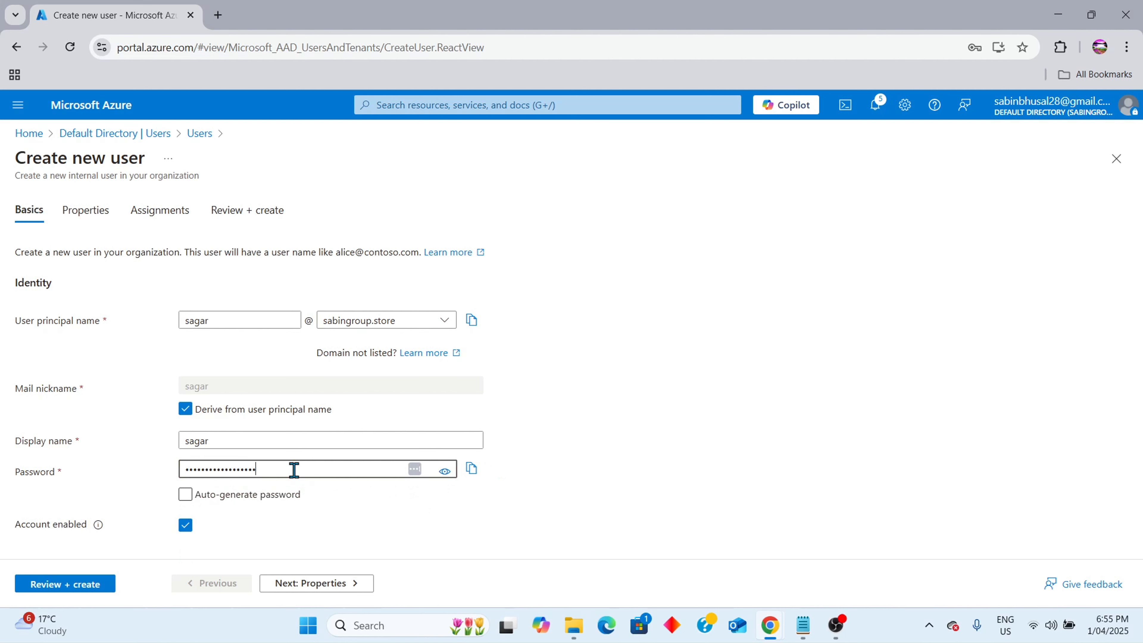
Review and create the first user, and reload the user list.
left_click(79, 585)
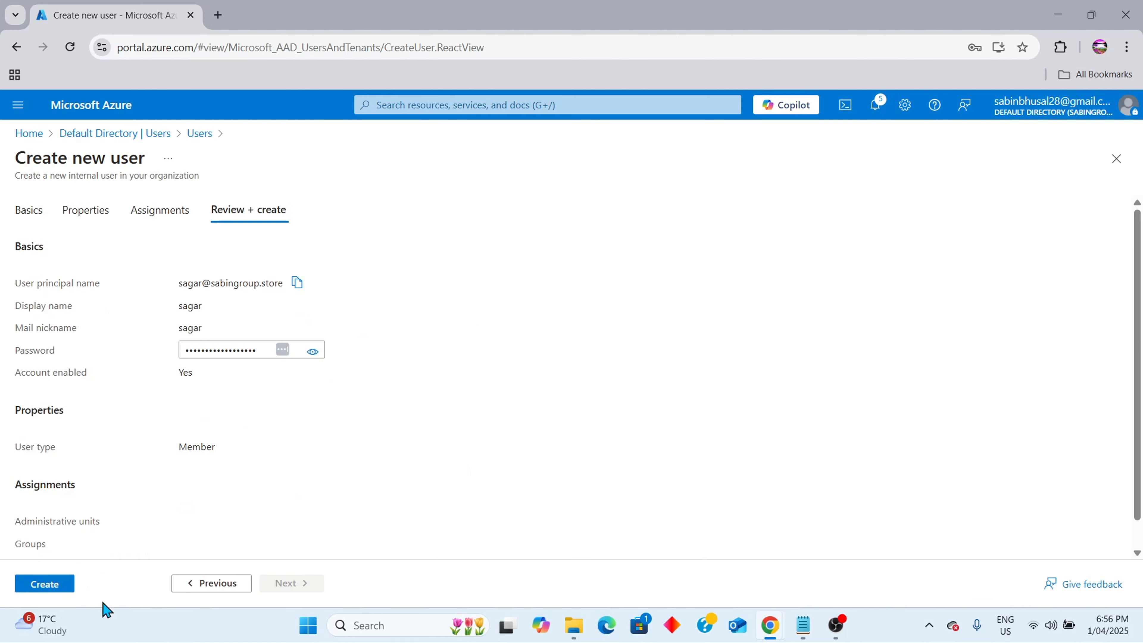
left_click(44, 586)
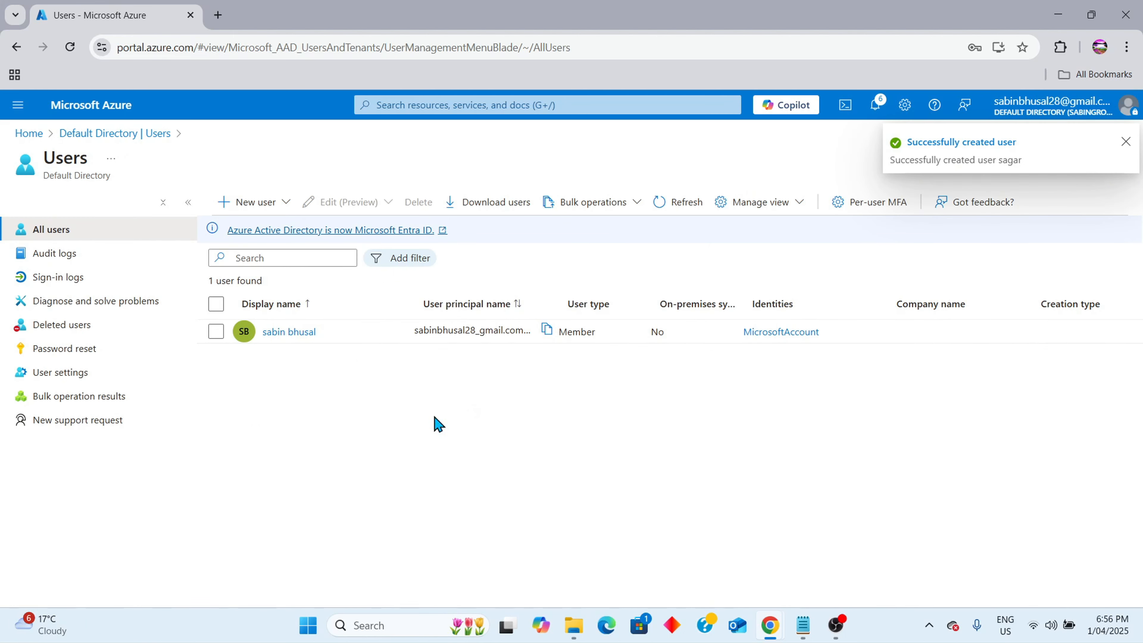
left_click(70, 47)
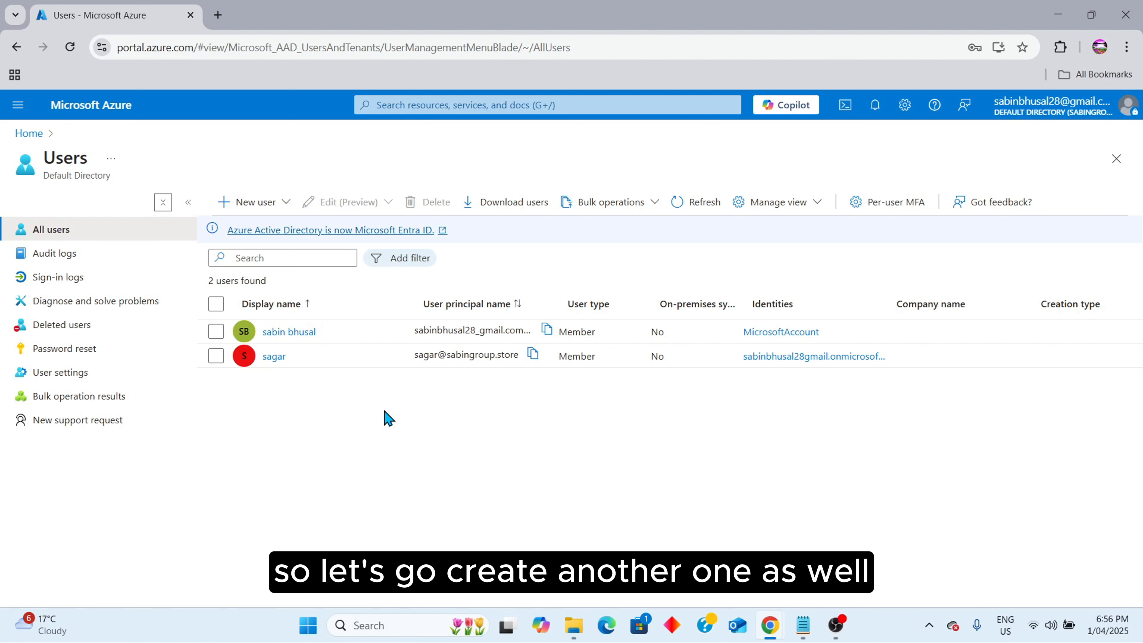
Start a second new internal user and enter the user's name as the user principal name and display name.
left_click(268, 204)
left_click(279, 236)
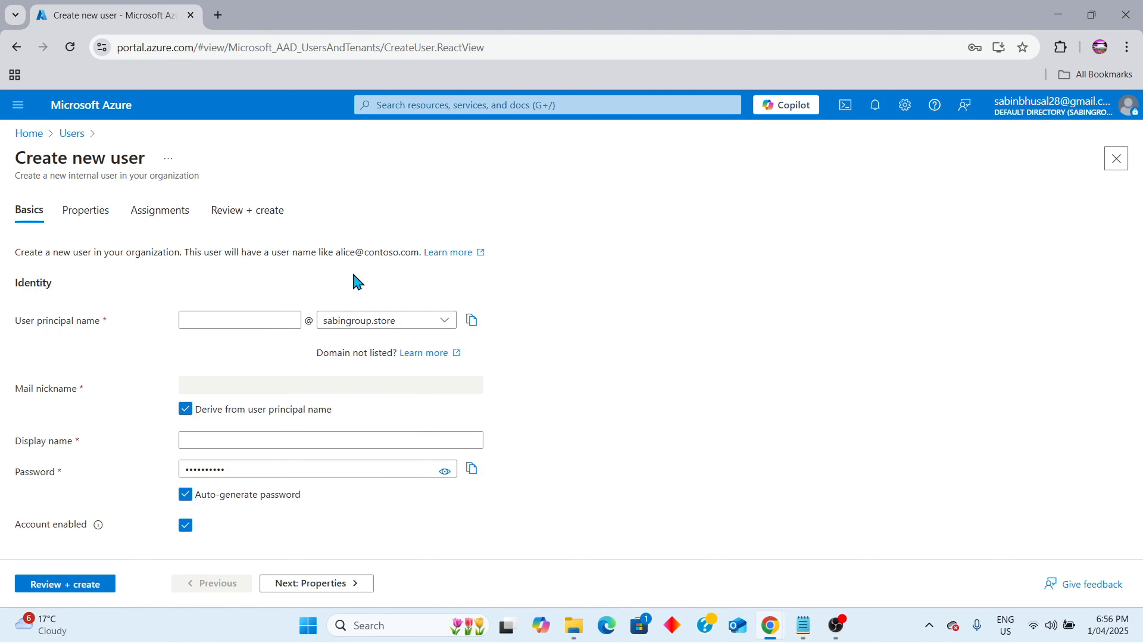
left_click(238, 318)
type("suman")
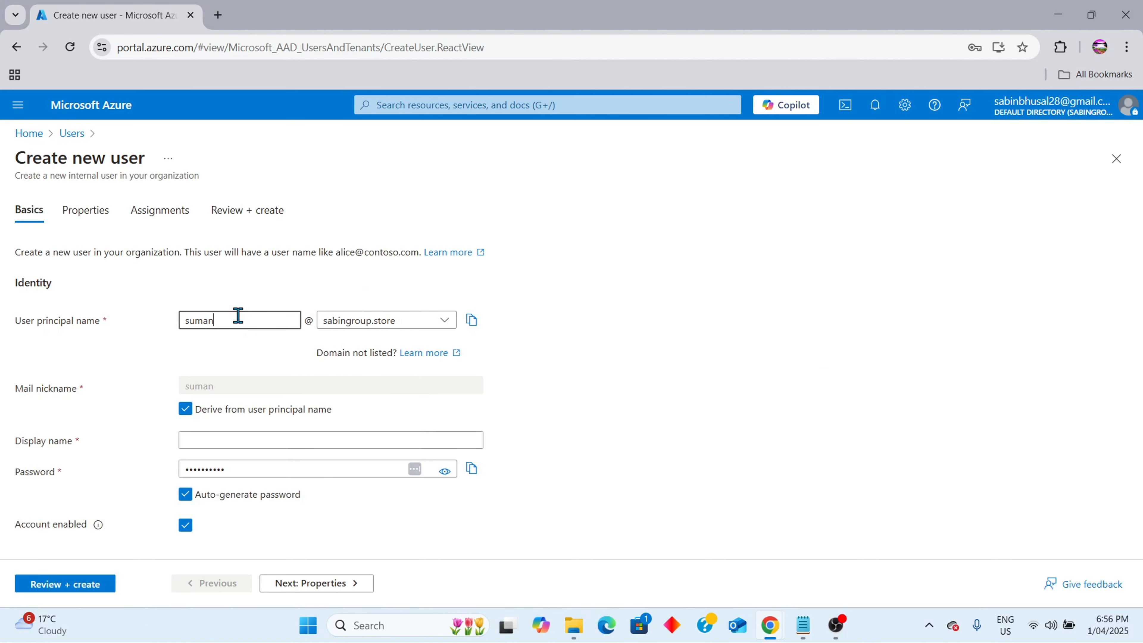
left_click(253, 445)
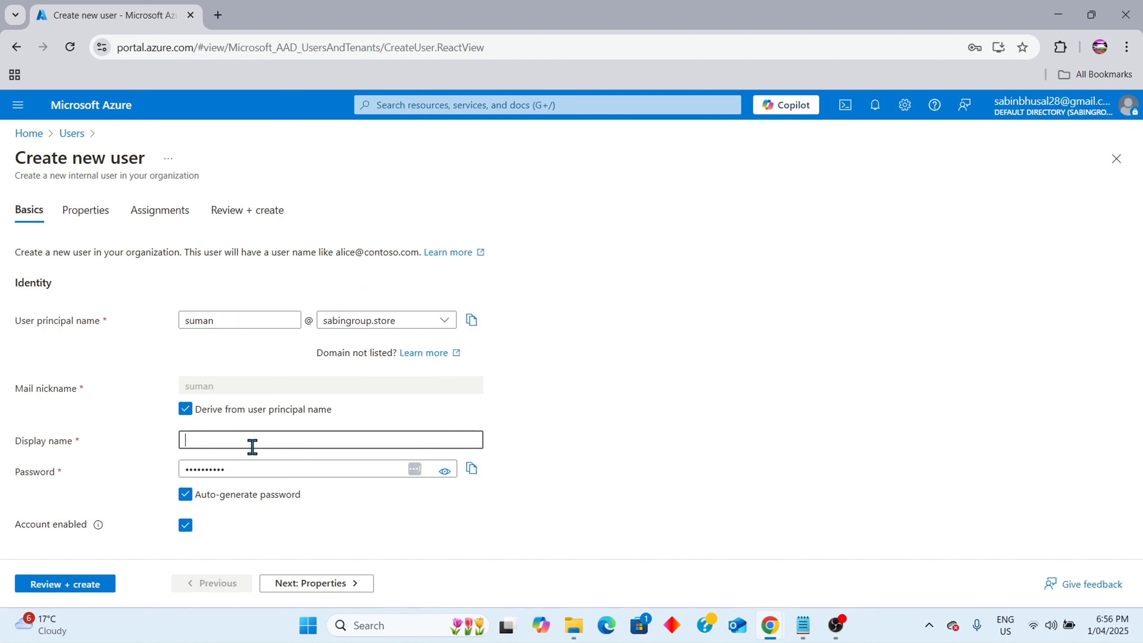
type("sum")
key("Tab")
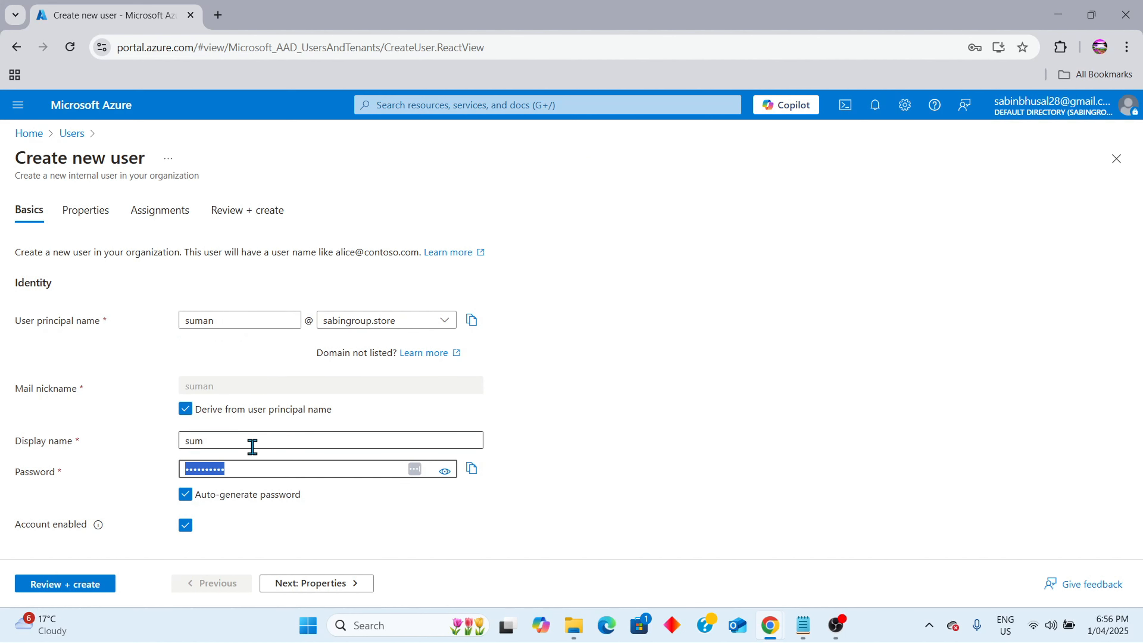
left_click(252, 446)
type("a")
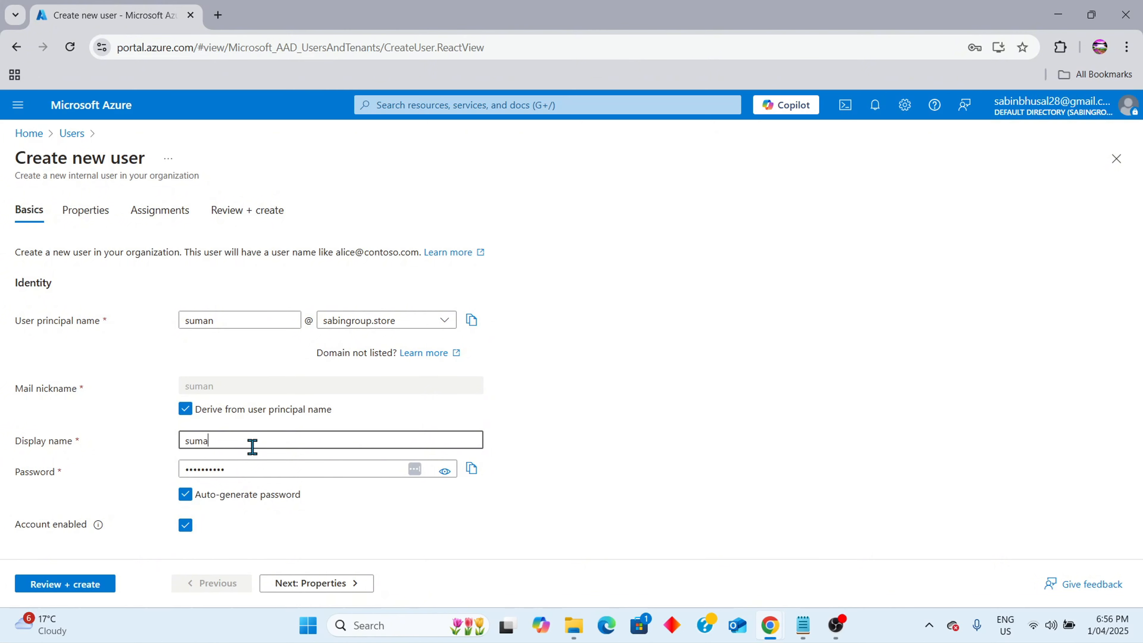
type("n")
Turn off the auto-generated password for the second user, reject the suggested one and enter the account password.
left_click(256, 475)
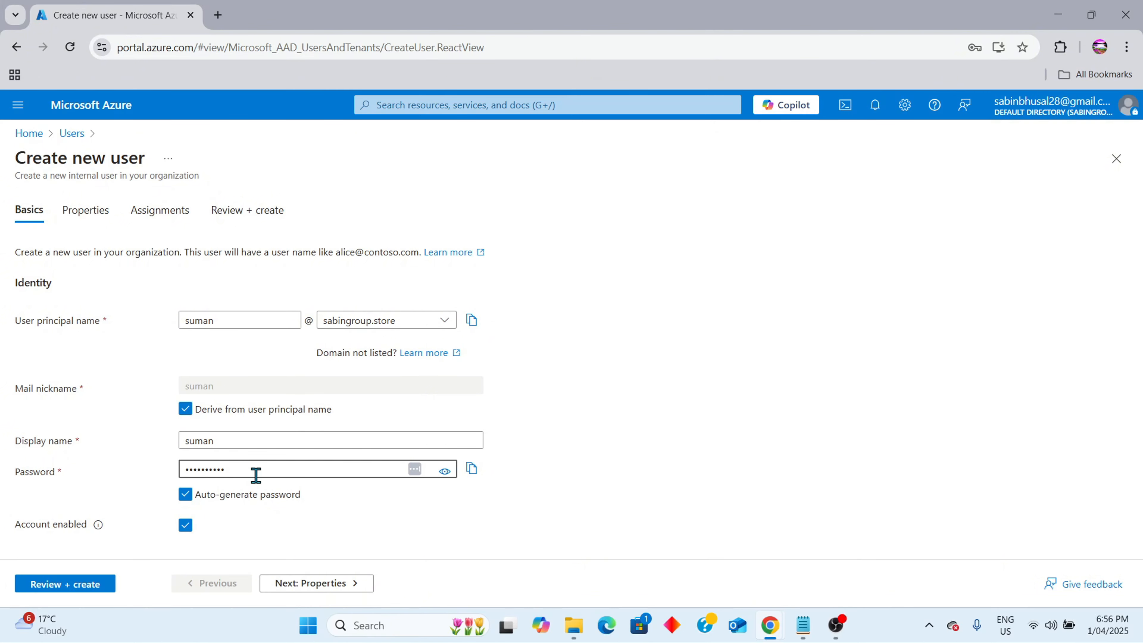
left_click(258, 501)
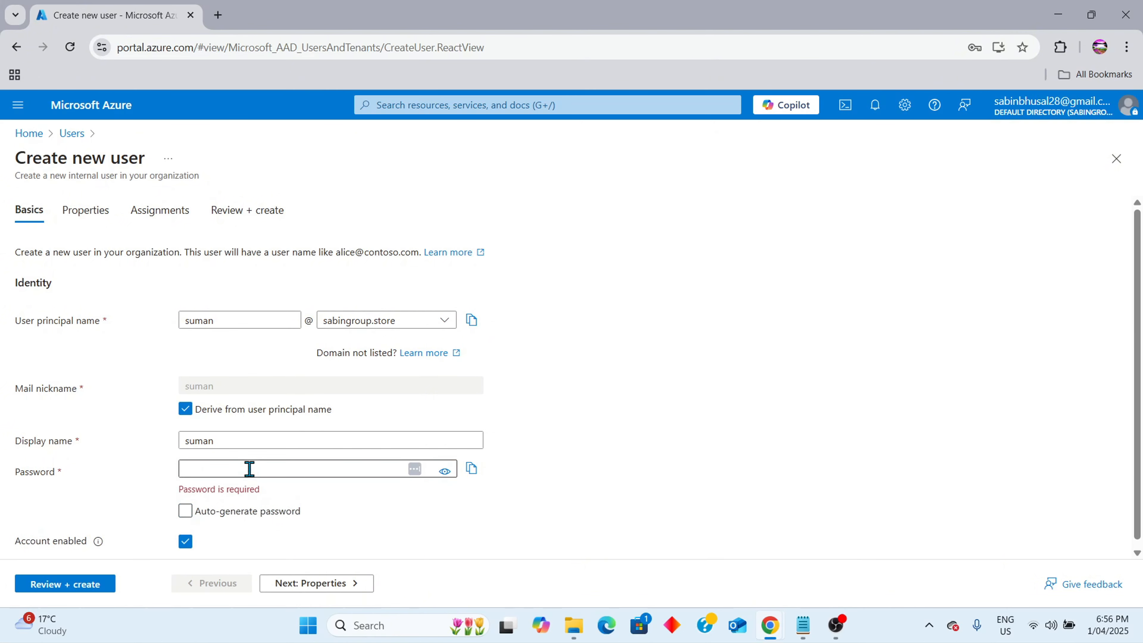
left_click(248, 468)
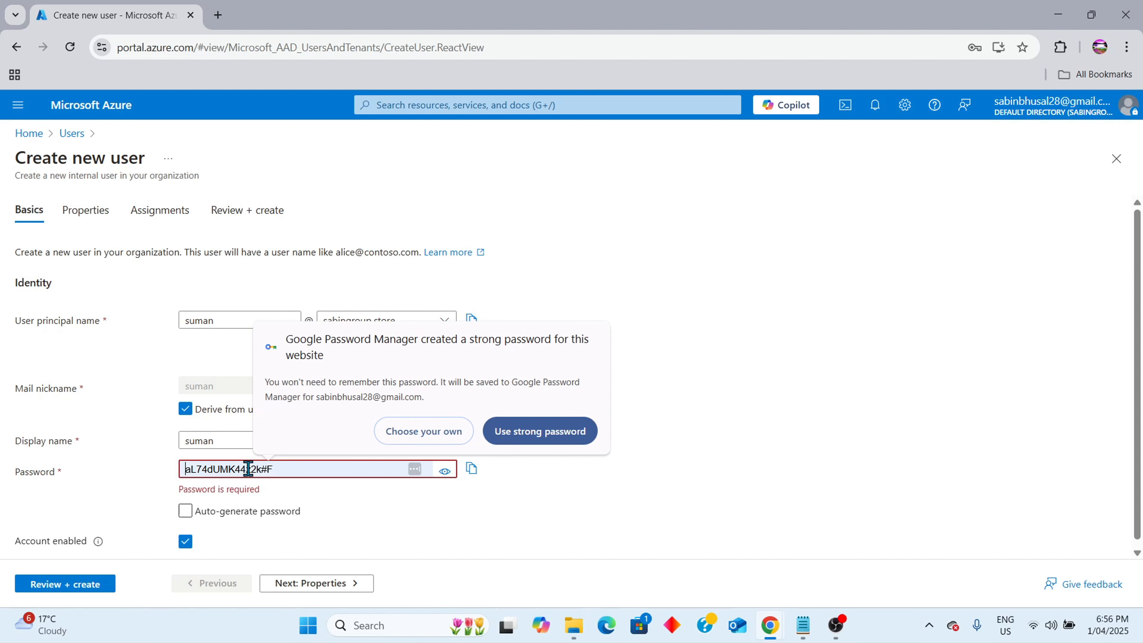
left_click(387, 433)
type("••")
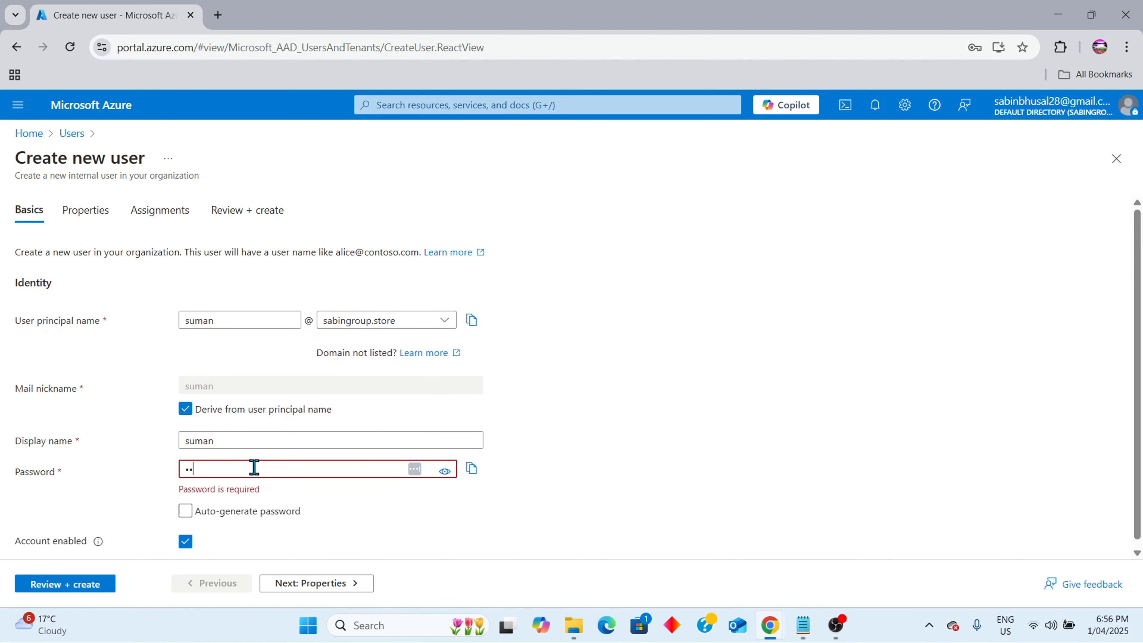
type("•••••••••")
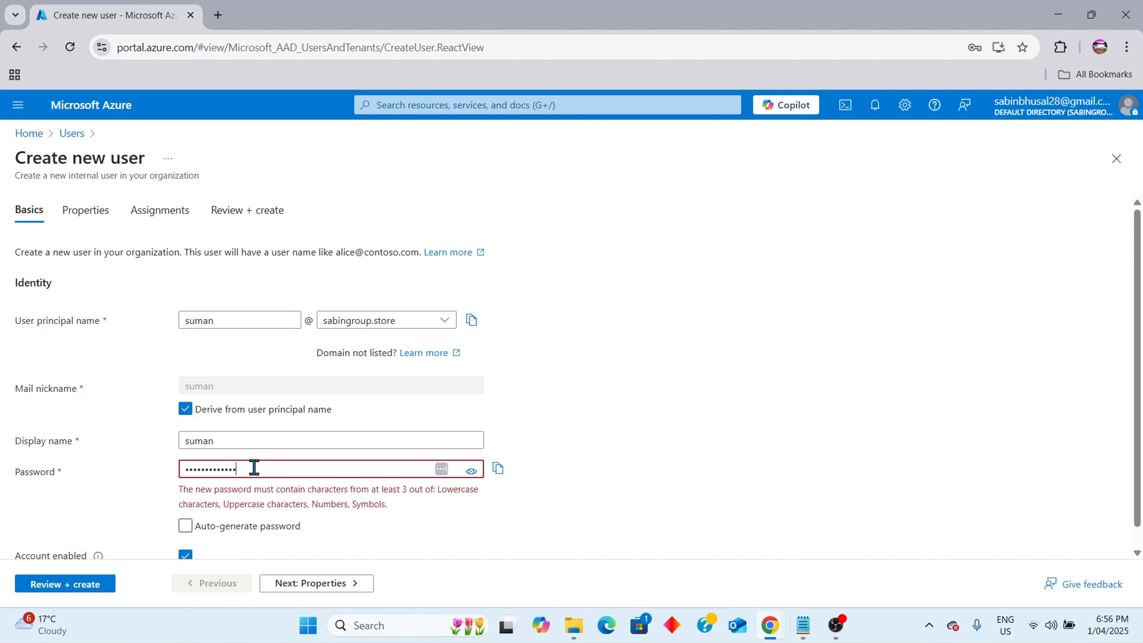
type("••")
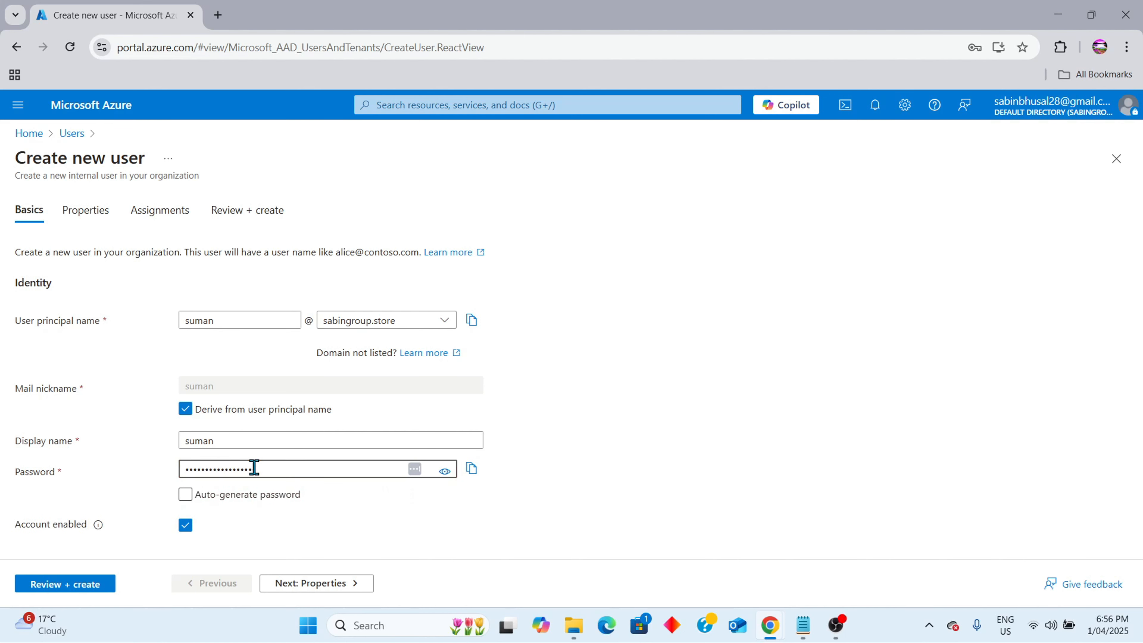
Review and create the second user, and refresh the user list.
left_click(92, 594)
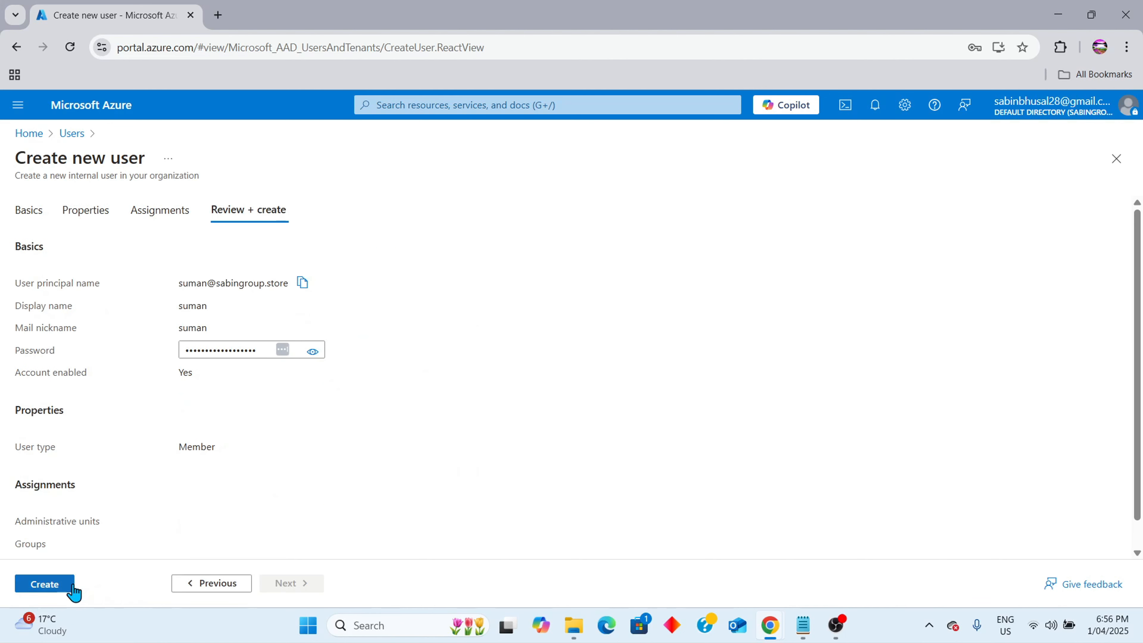
left_click(72, 587)
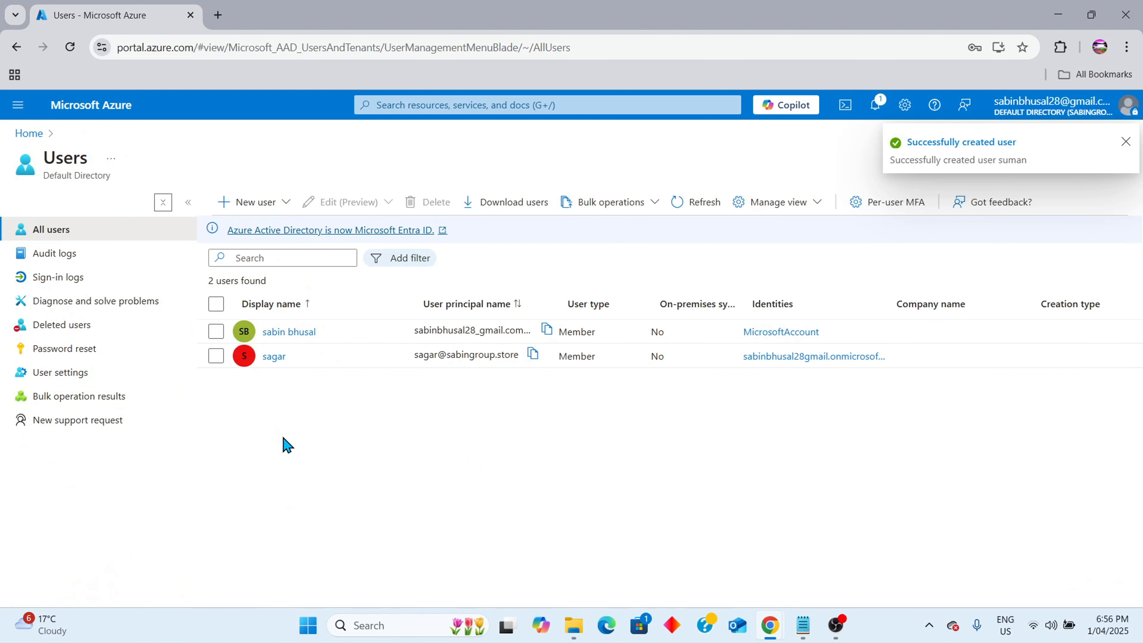
left_click(689, 204)
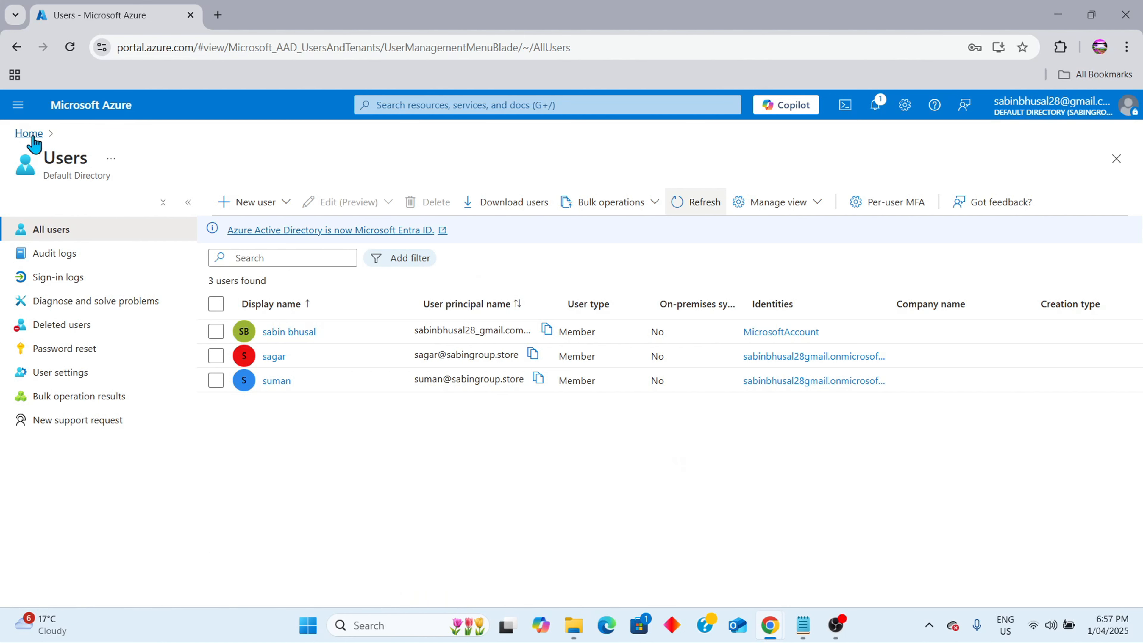
Return to Microsoft Entra ID's groups and start creating a new group.
left_click(24, 133)
left_click(304, 209)
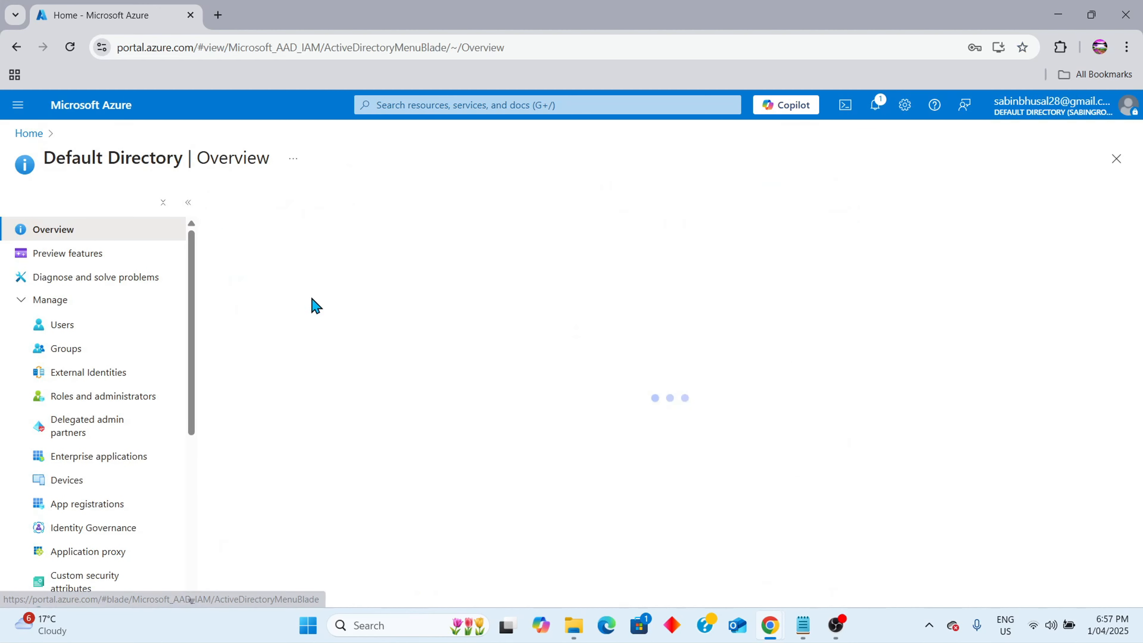
left_click(120, 353)
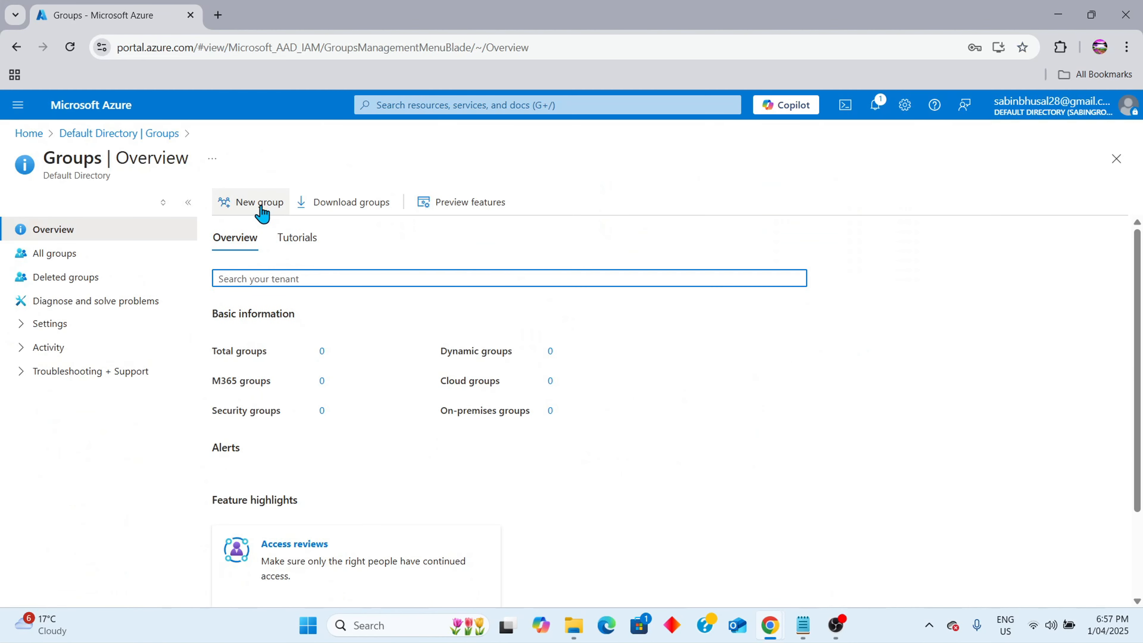
left_click(260, 202)
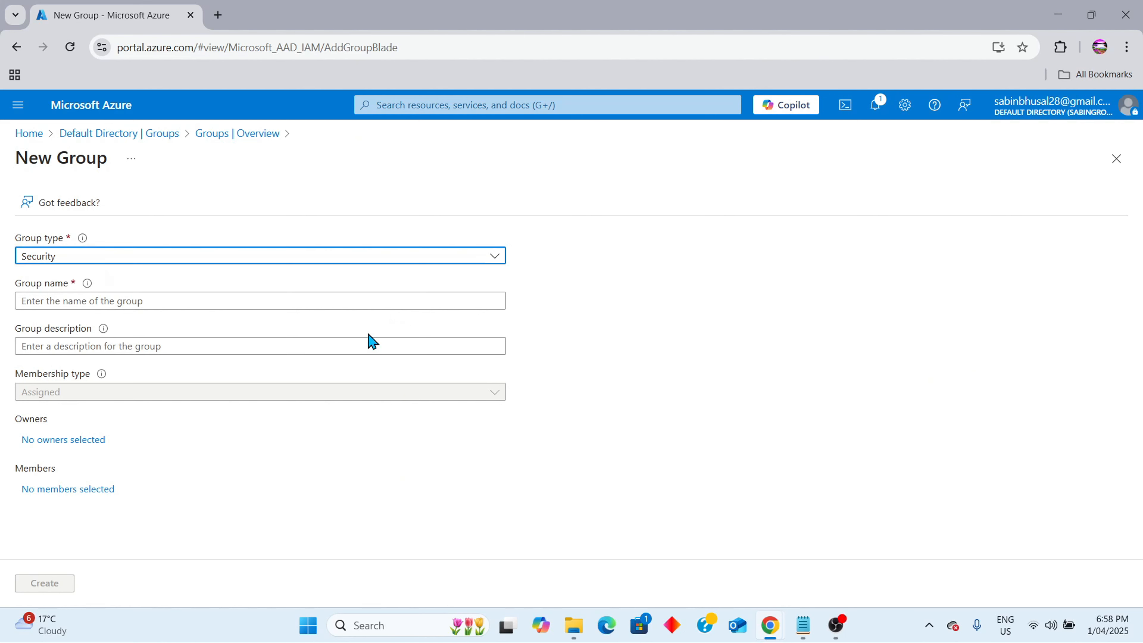
Name the security group GRP-IT, give it the description "IT Dept", and create it.
left_click(189, 304)
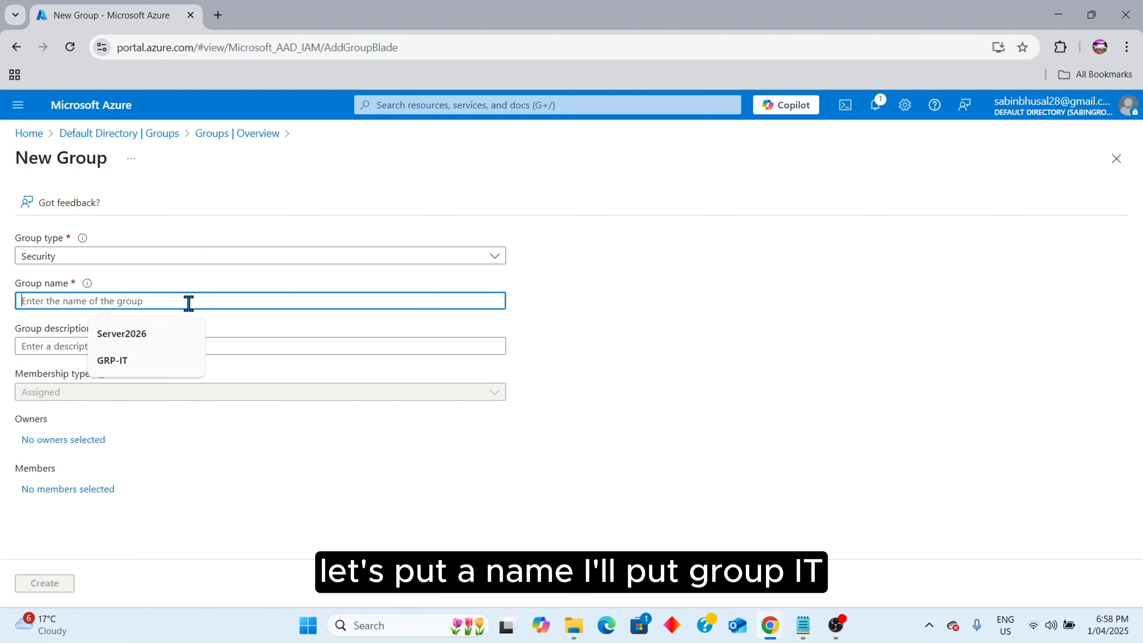
left_click(143, 370)
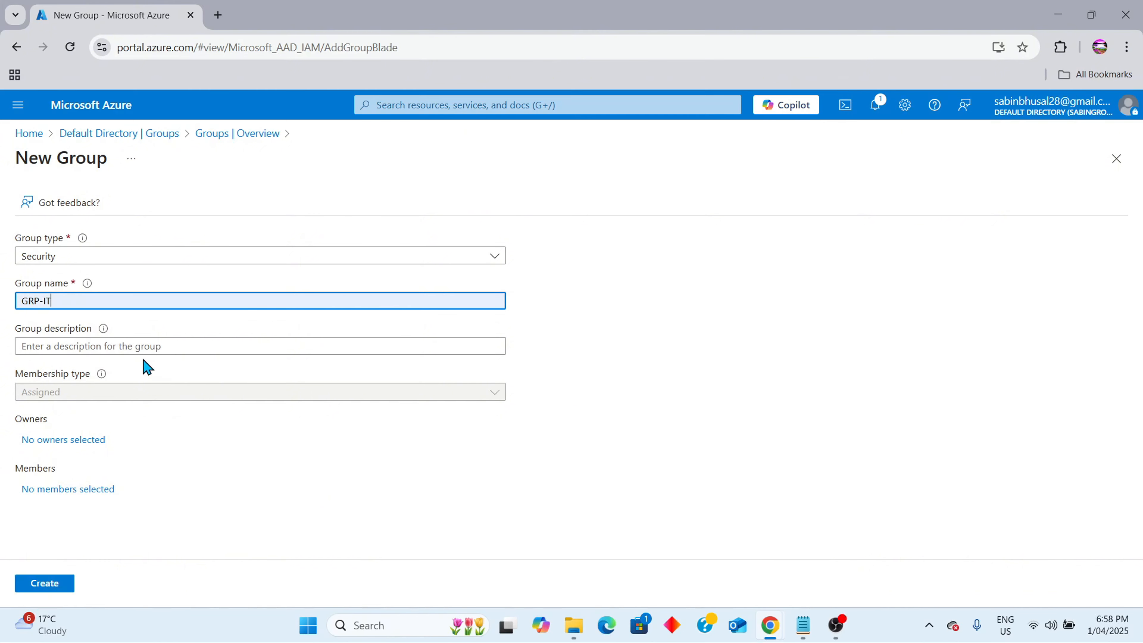
left_click(137, 345)
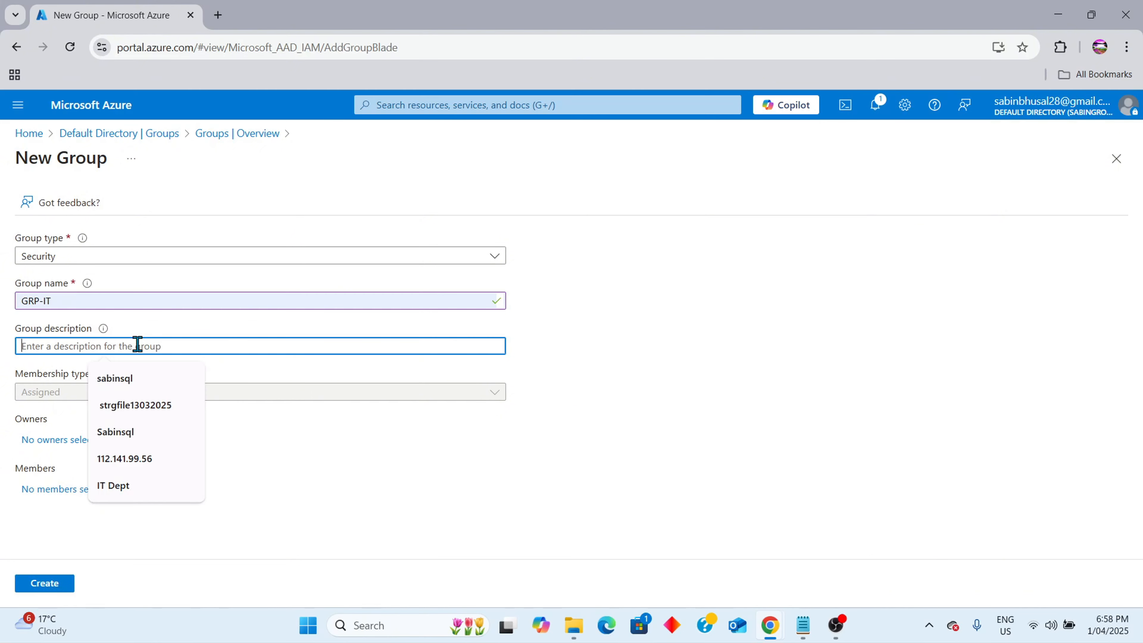
left_click(121, 487)
left_click(47, 585)
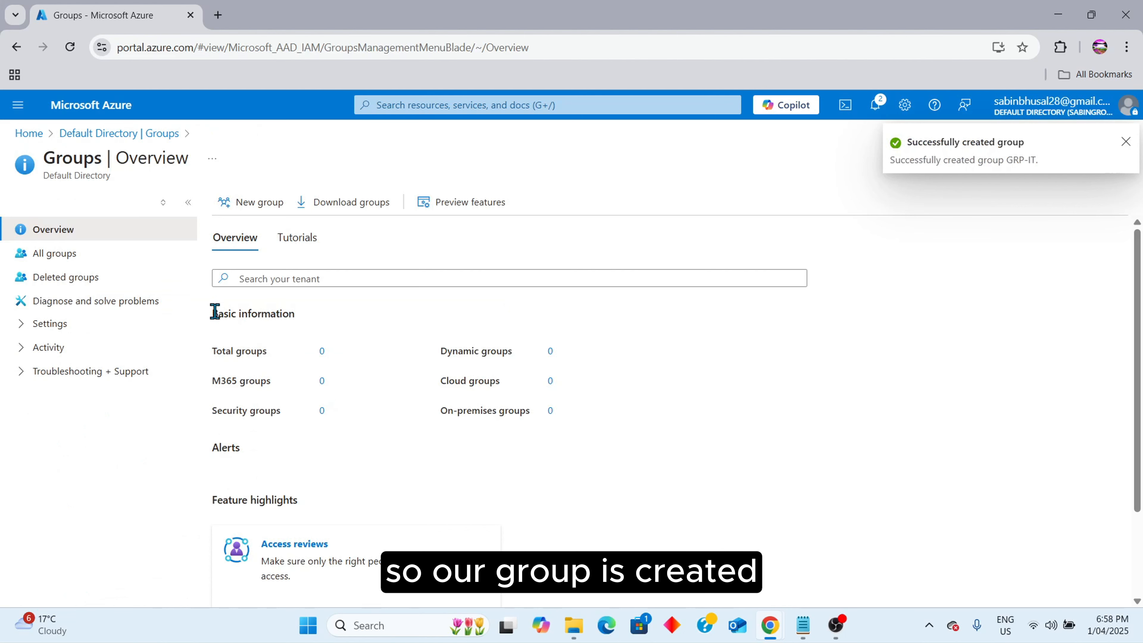
Open GRP-IT from the list of all groups, add one of the newly created users as its owner, and refresh the owners.
left_click(92, 254)
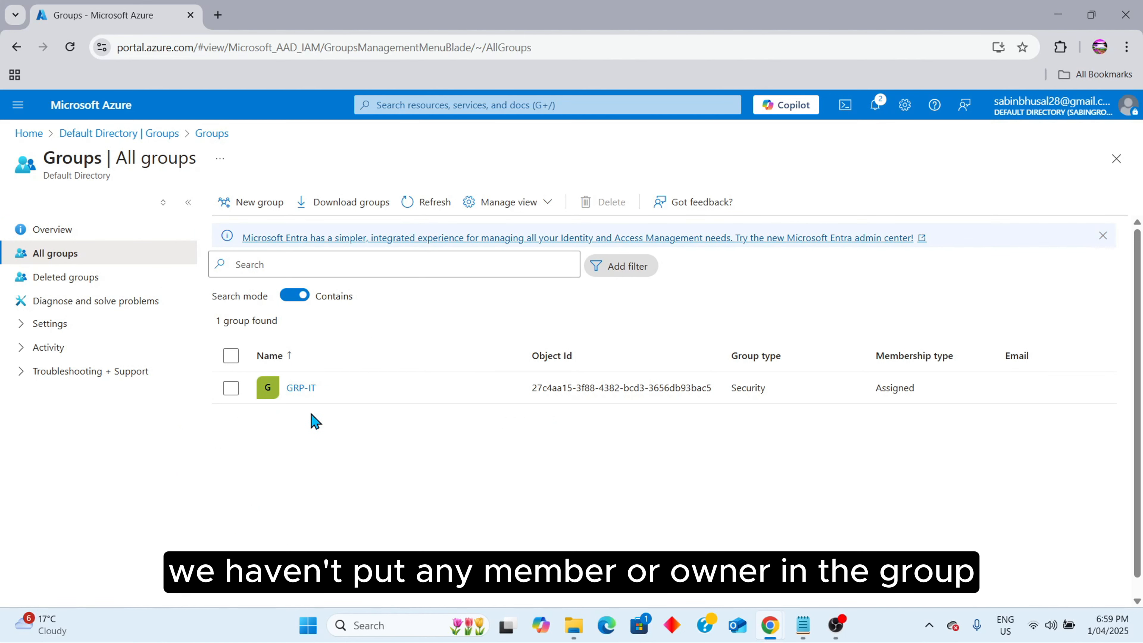
left_click(309, 391)
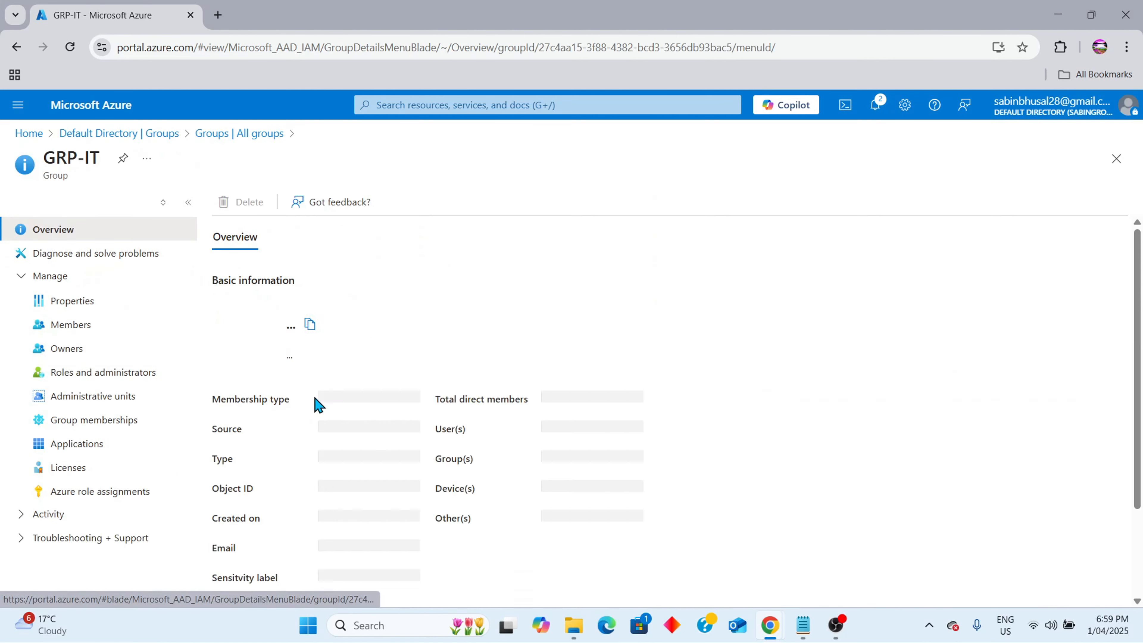
left_click(190, 357)
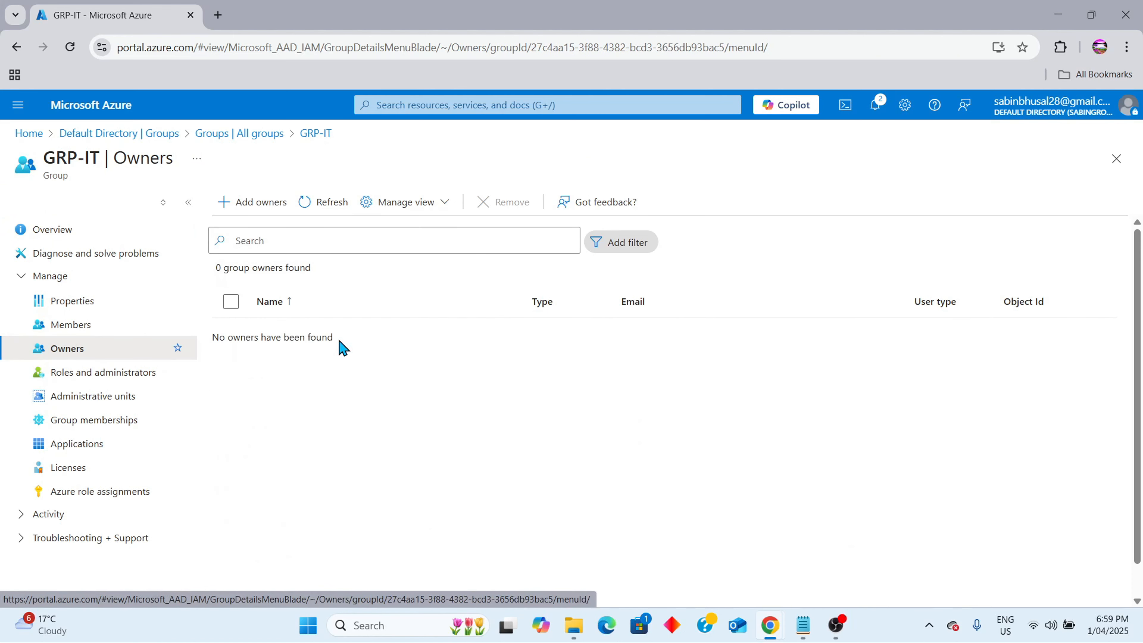
left_click(260, 203)
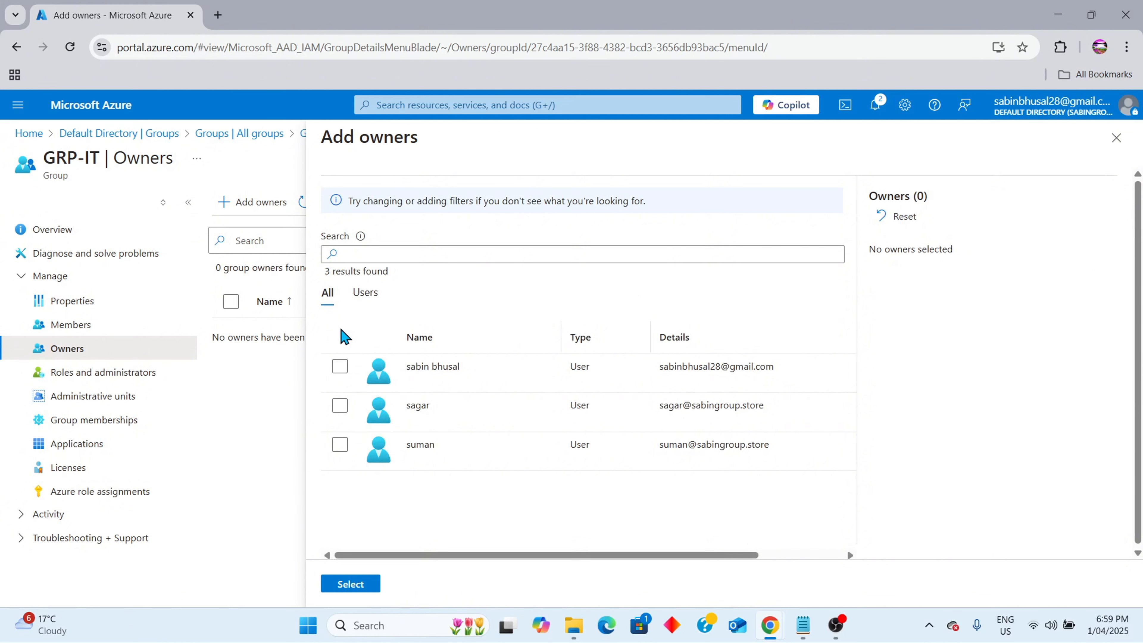
left_click(340, 405)
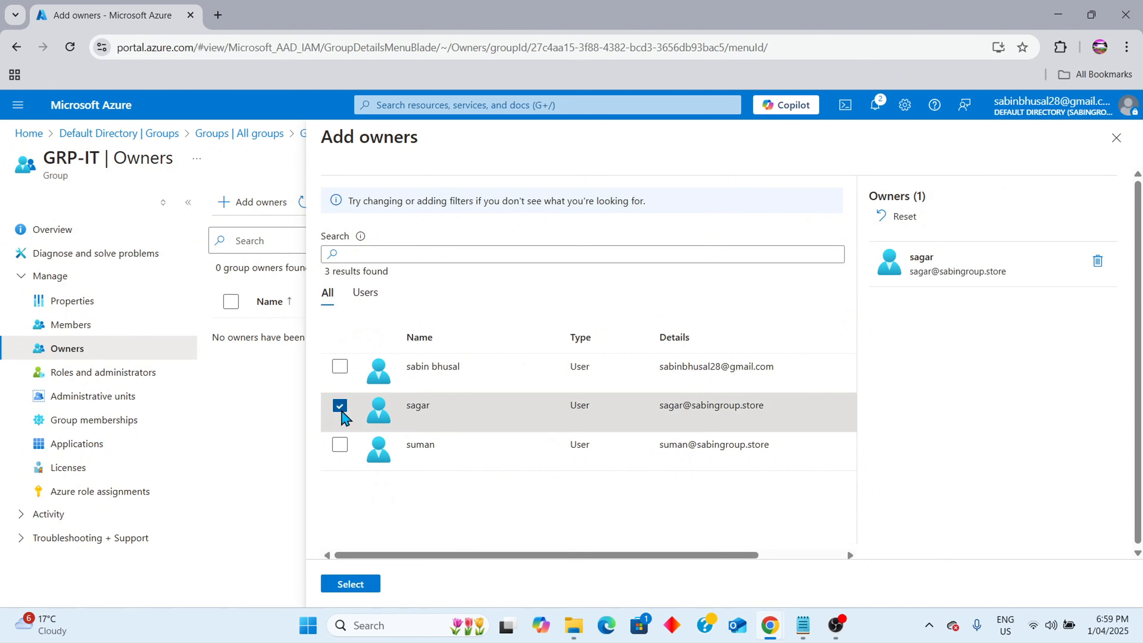
left_click(353, 584)
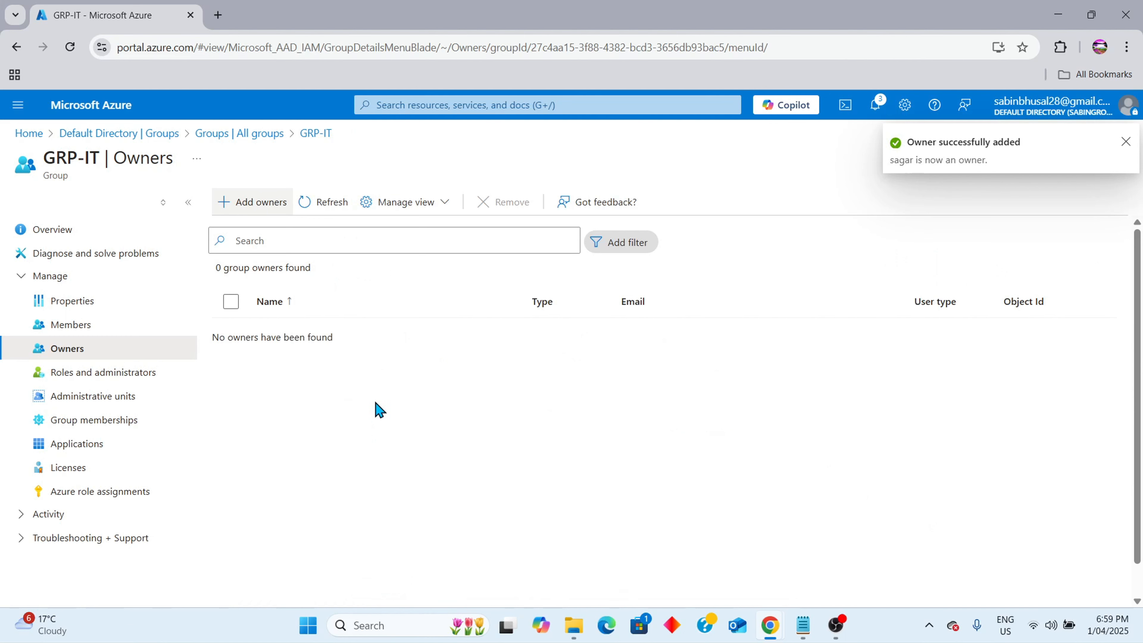
left_click(333, 206)
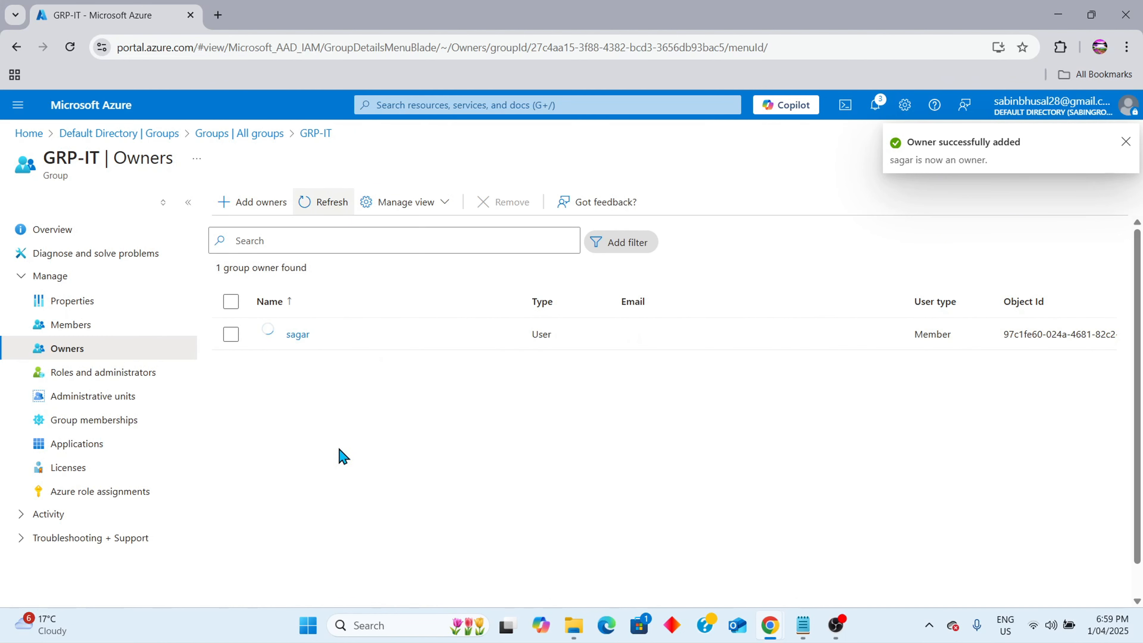
Add the other newly created user as a member of GRP-IT and refresh the member list.
left_click(102, 326)
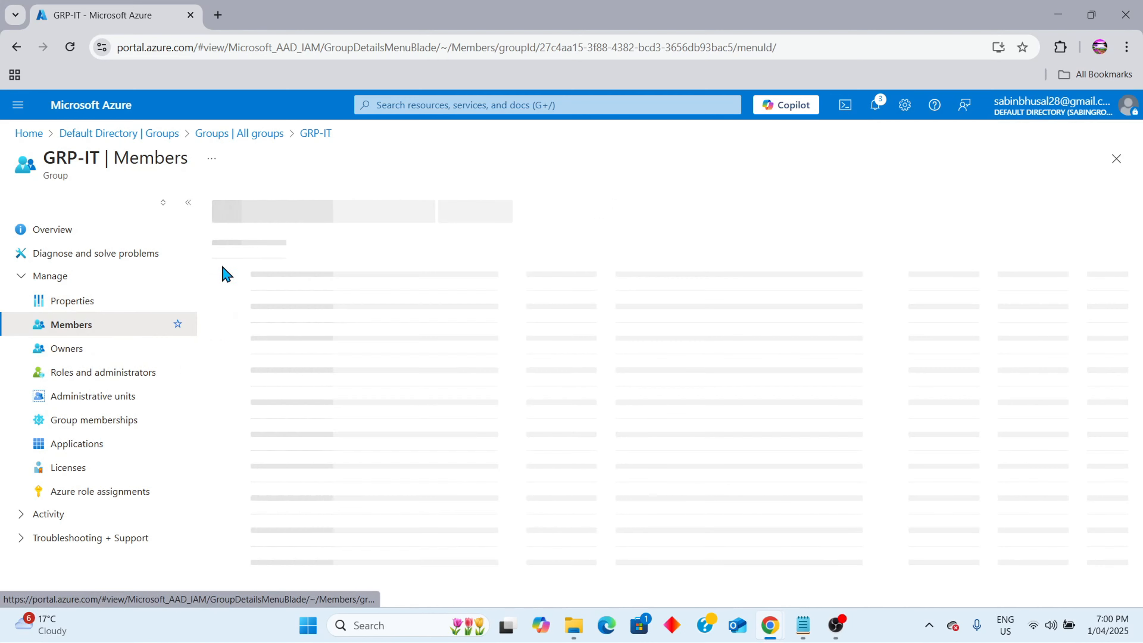
left_click(265, 203)
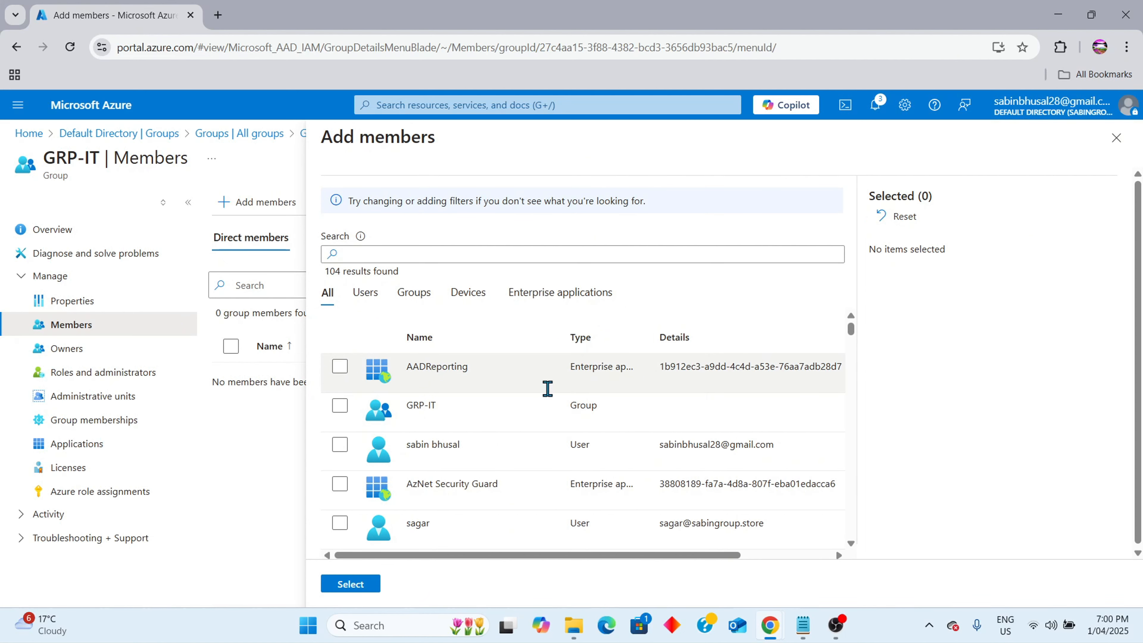
scroll(547, 388, "down", 3)
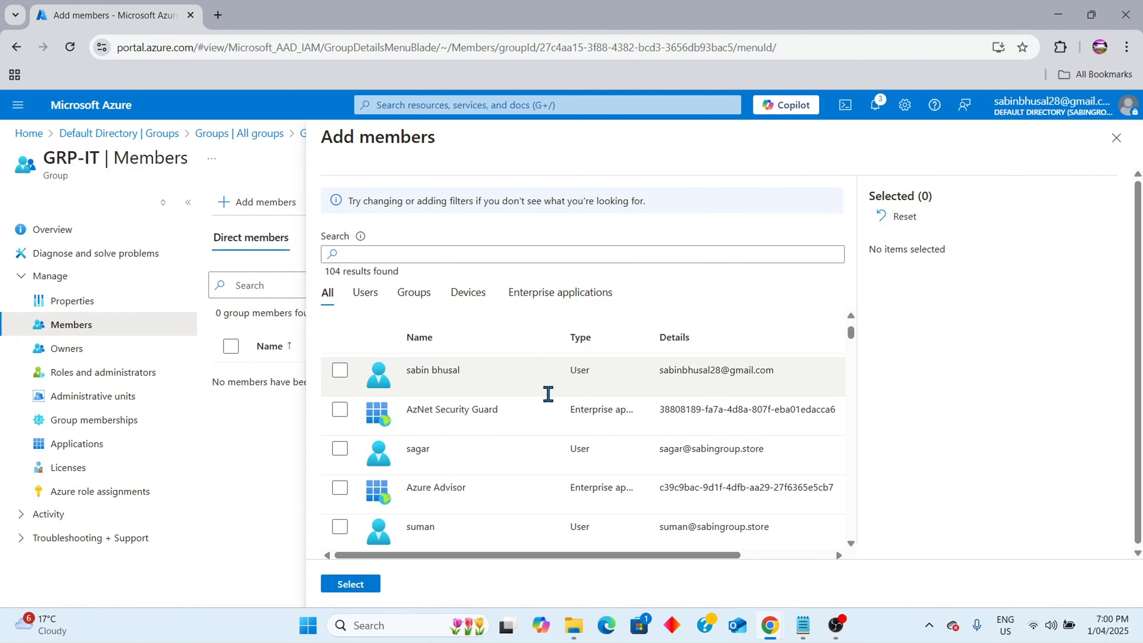
left_click(339, 452)
left_click(350, 584)
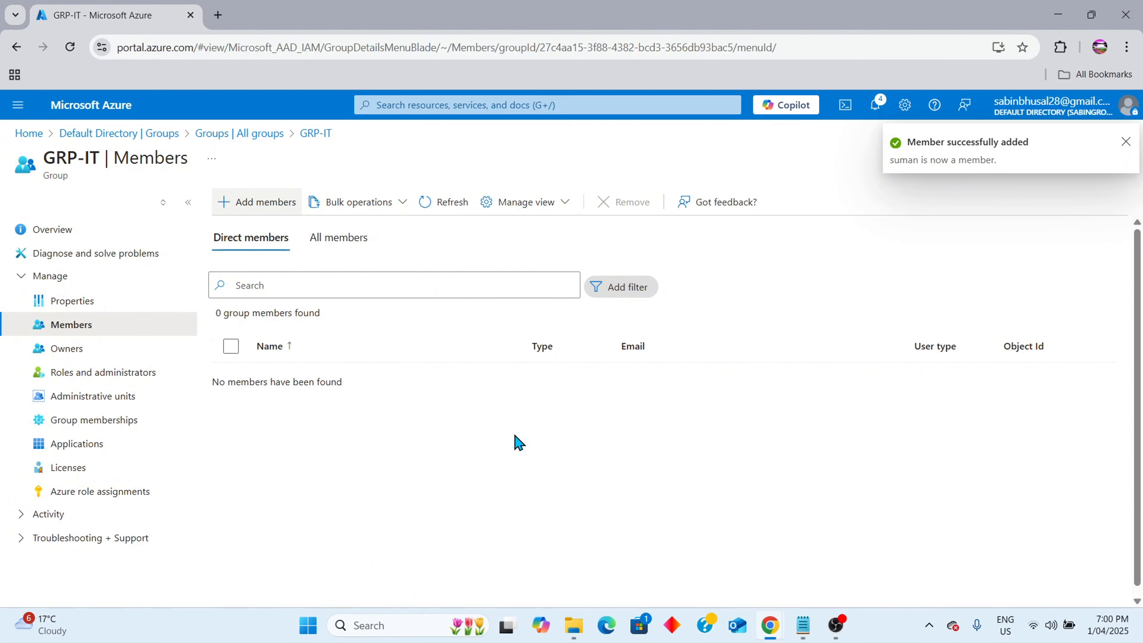
left_click(451, 207)
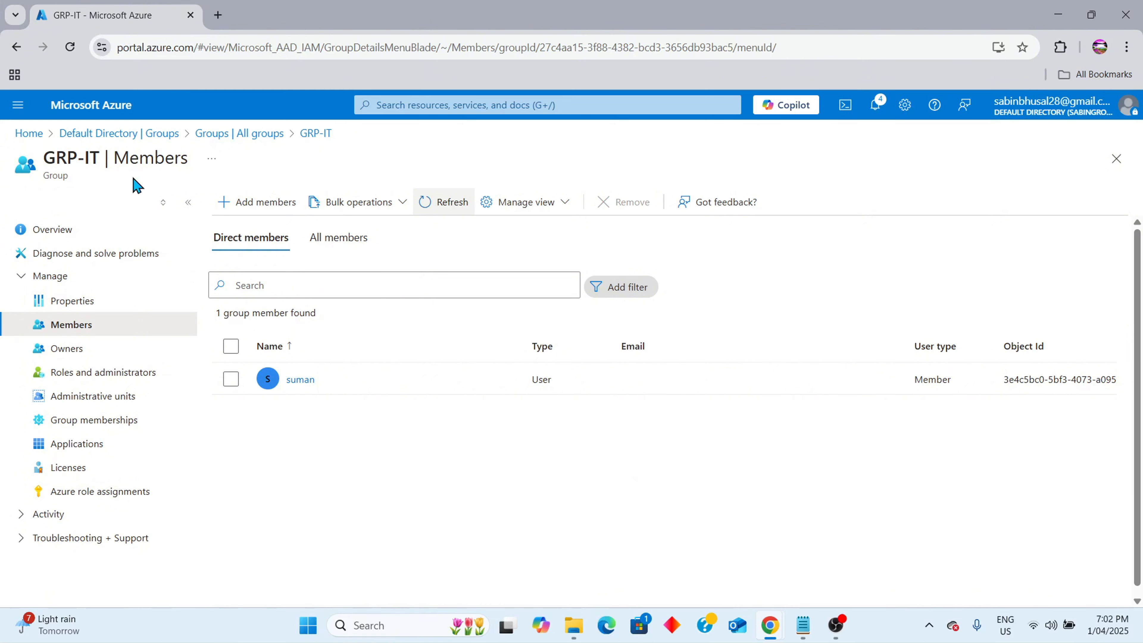
Return to the portal home and open the role assignments in the access control of storage account strg1042025.
left_click(28, 133)
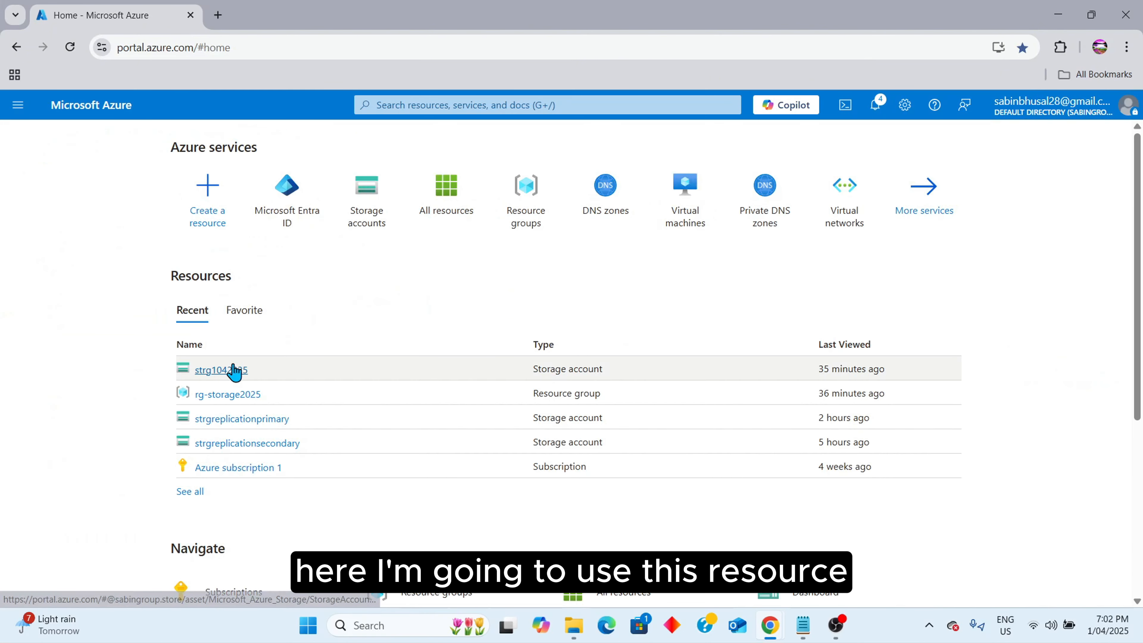
left_click(222, 371)
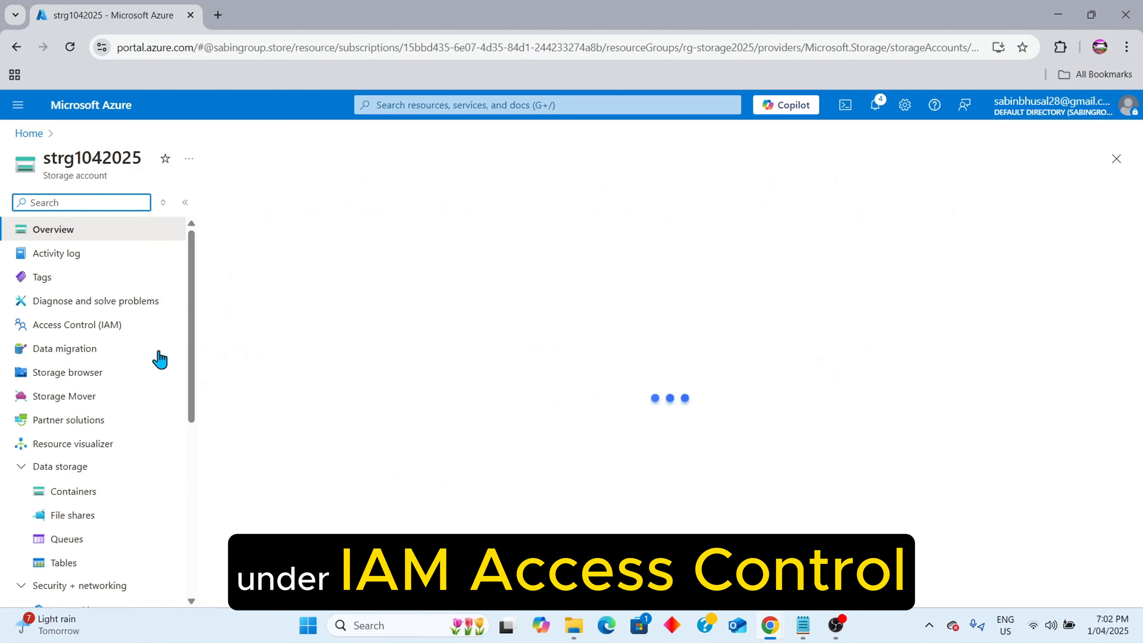
left_click(92, 328)
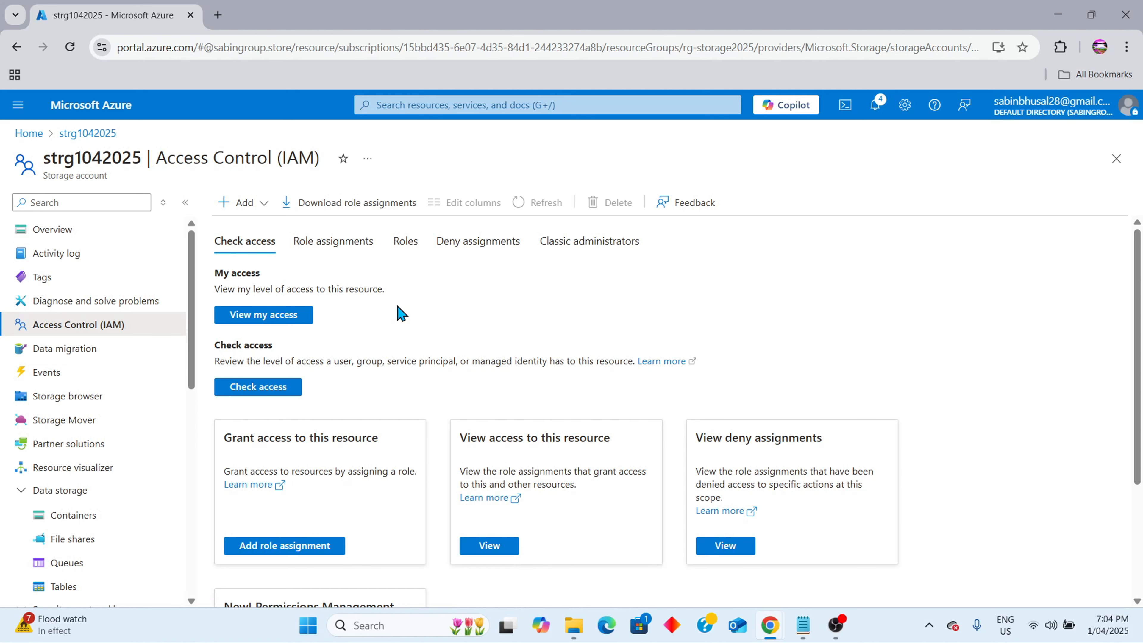
left_click(346, 246)
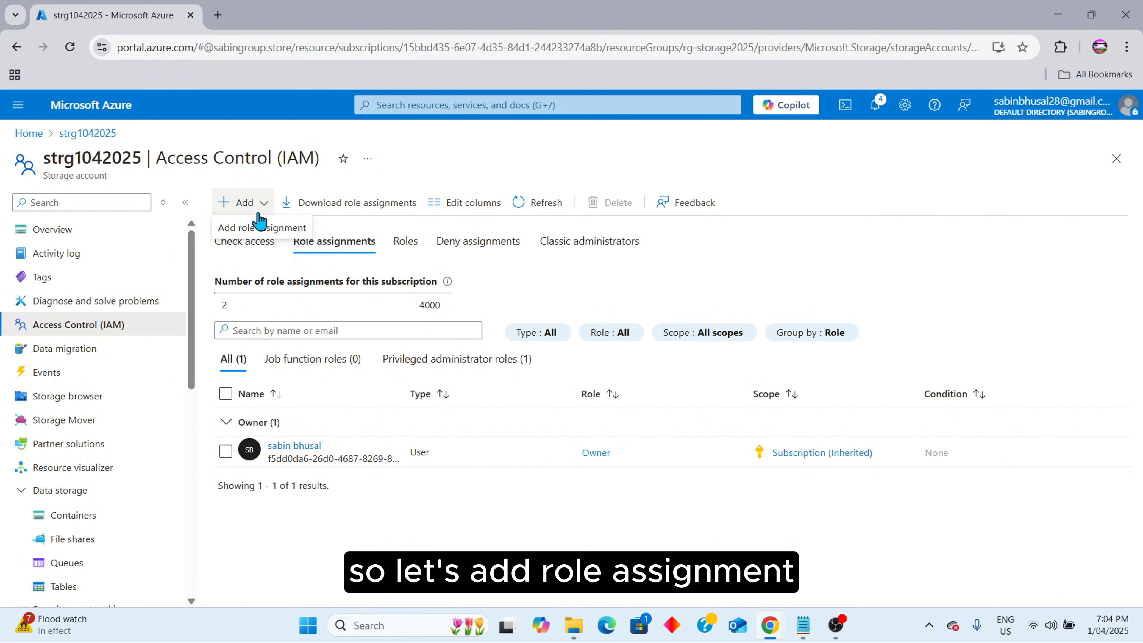
Start a new role assignment on the storage account, search for "reader", and choose the Reader role.
left_click(252, 205)
left_click(245, 226)
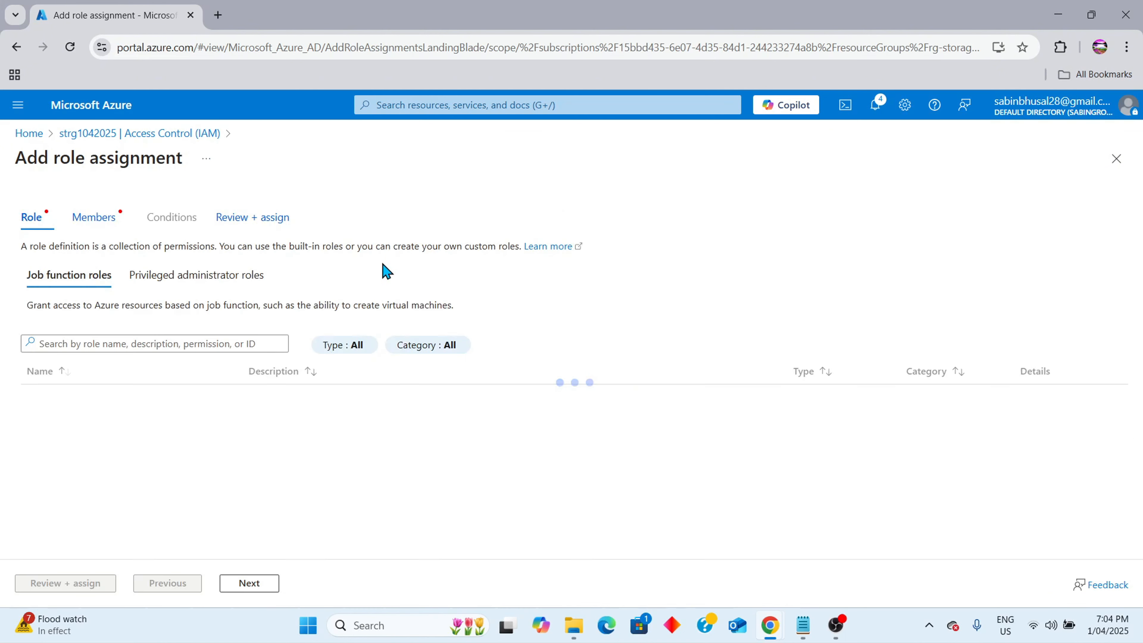
left_click(146, 340)
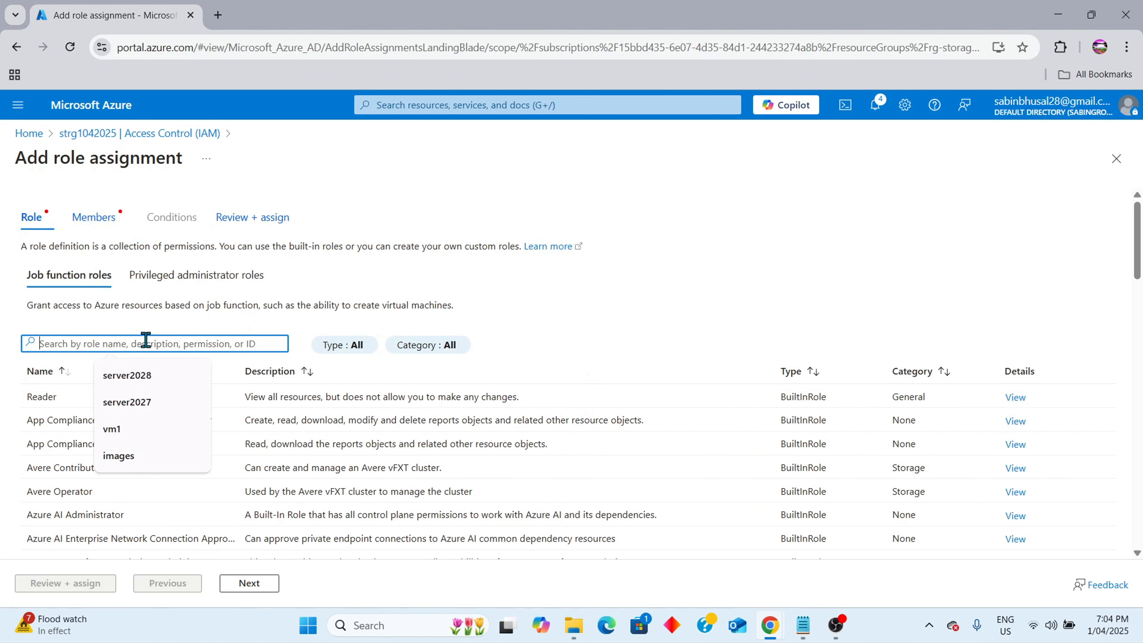
type("read")
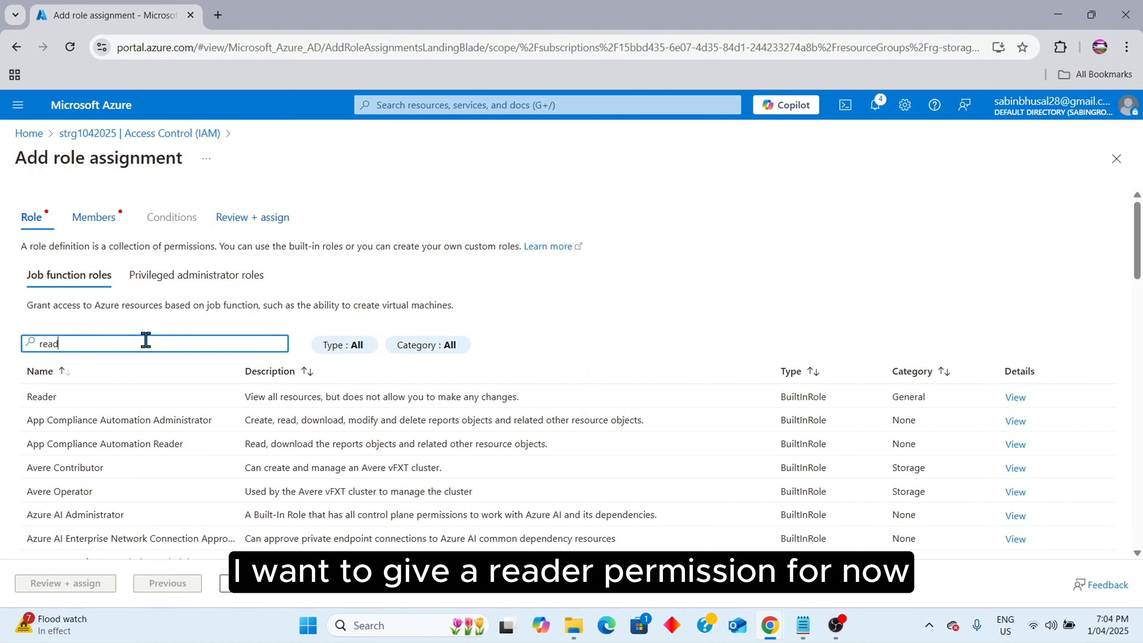
type("er")
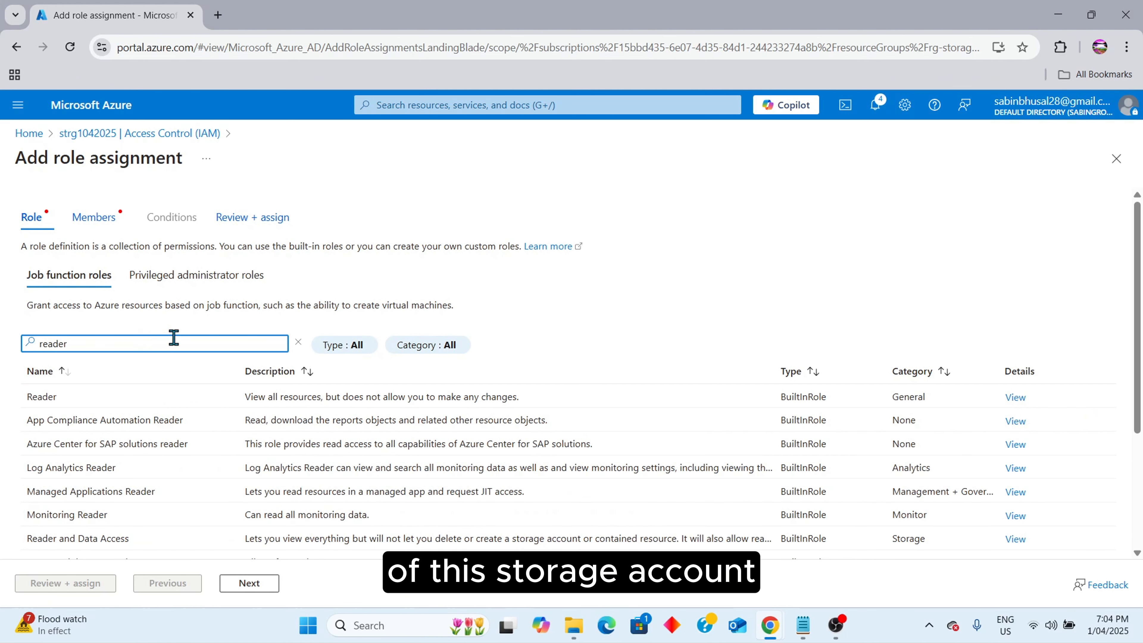
left_click(297, 392)
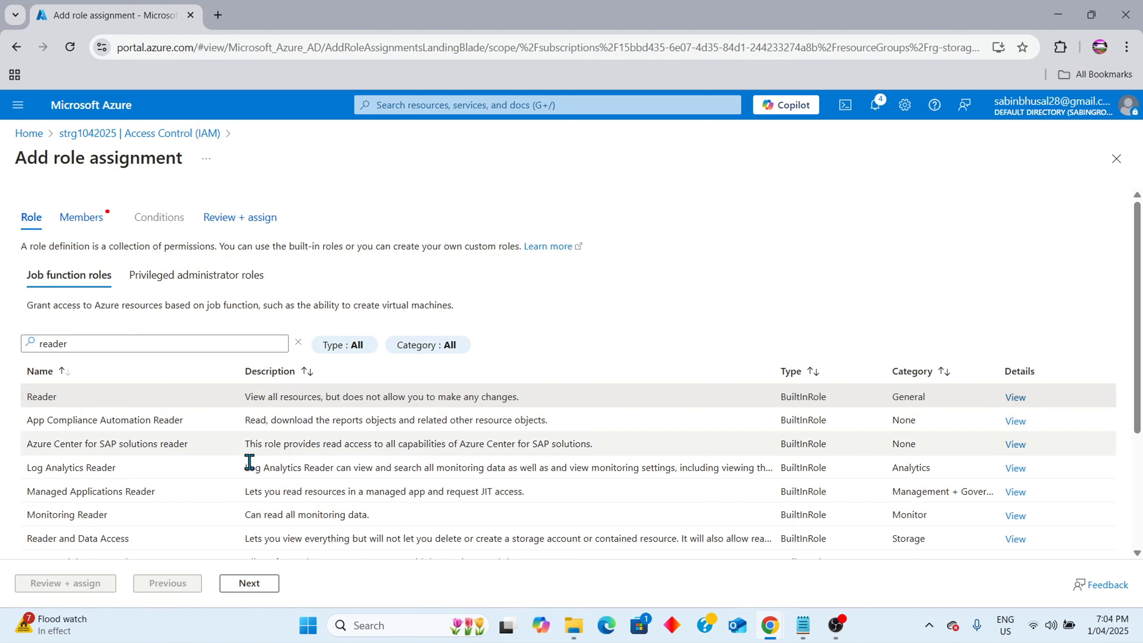
left_click(245, 584)
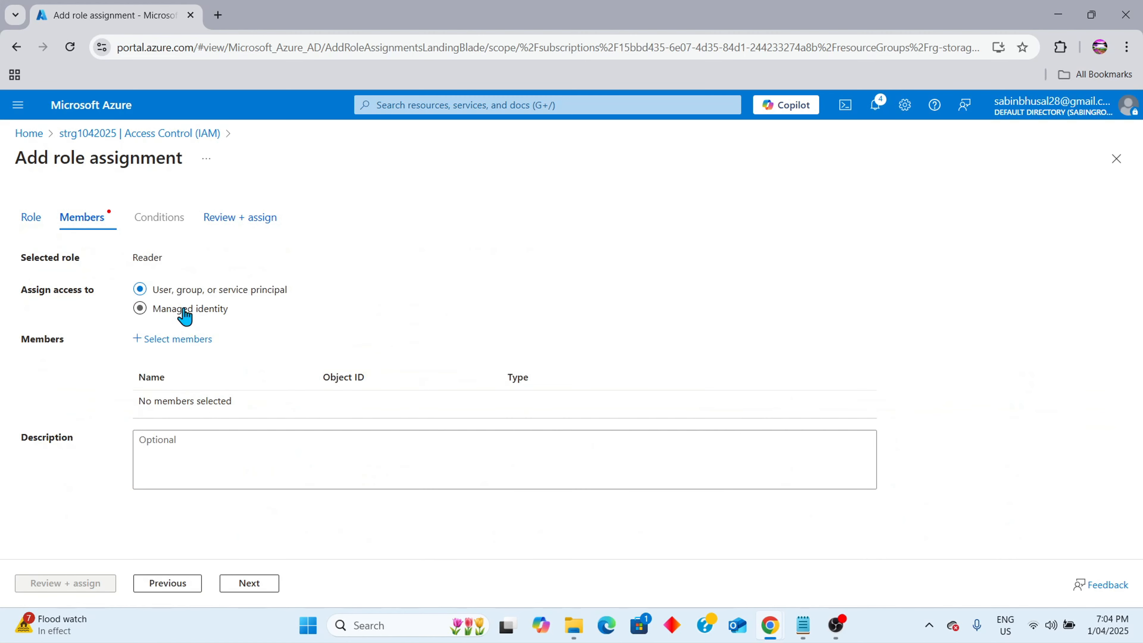
Select the GRP-IT group as the role's member, then review and assign the role.
left_click(193, 346)
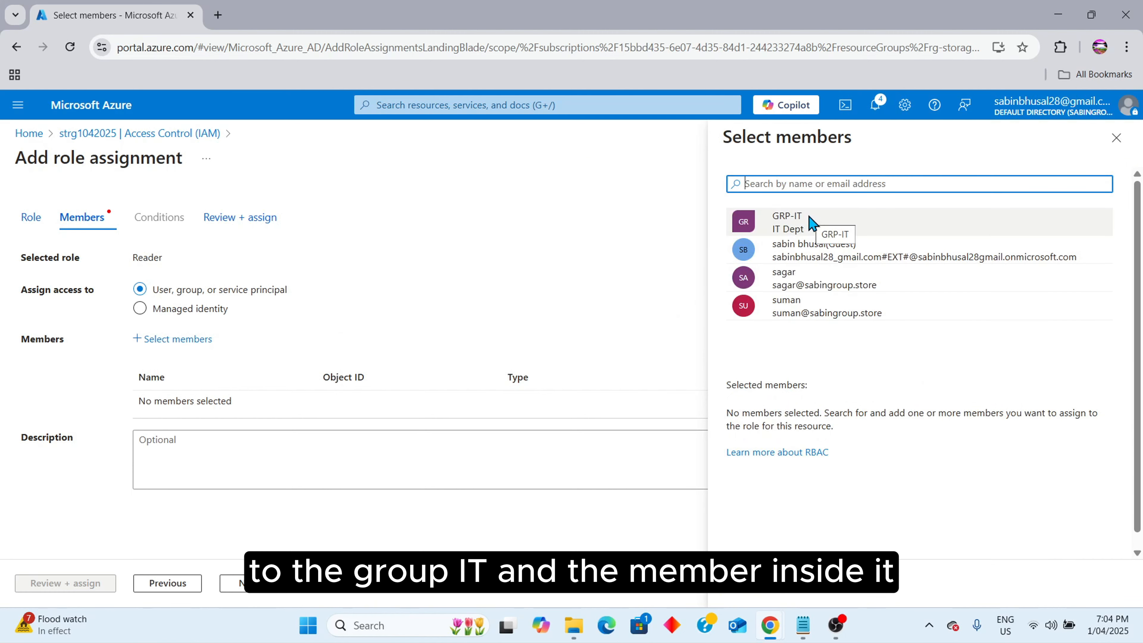
left_click(812, 223)
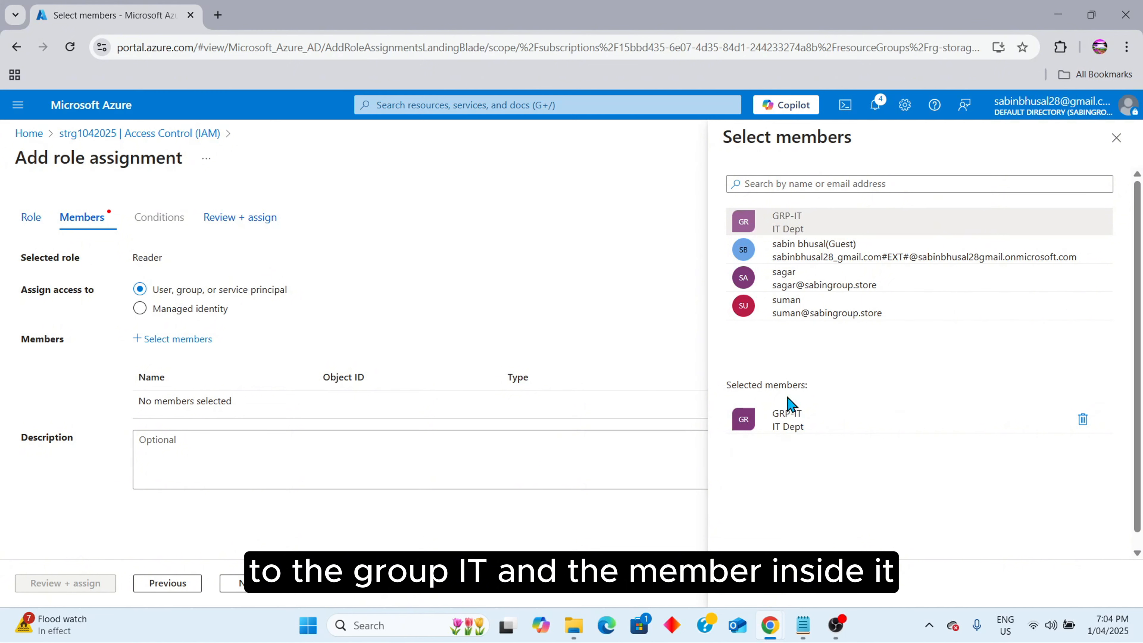
left_click(747, 581)
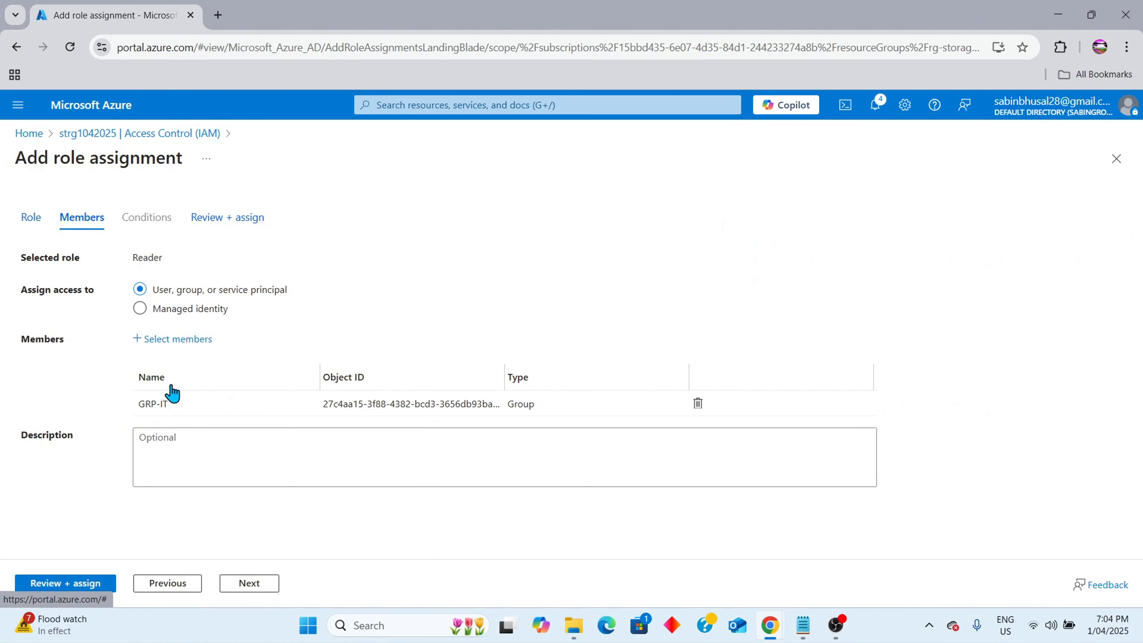
left_click(82, 584)
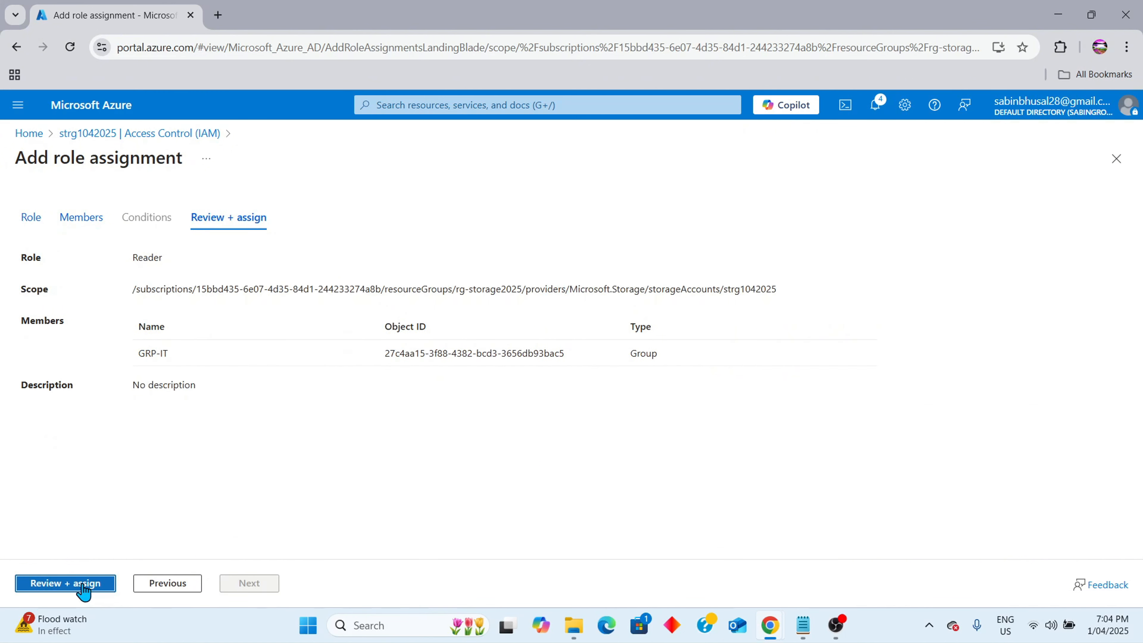
left_click(83, 584)
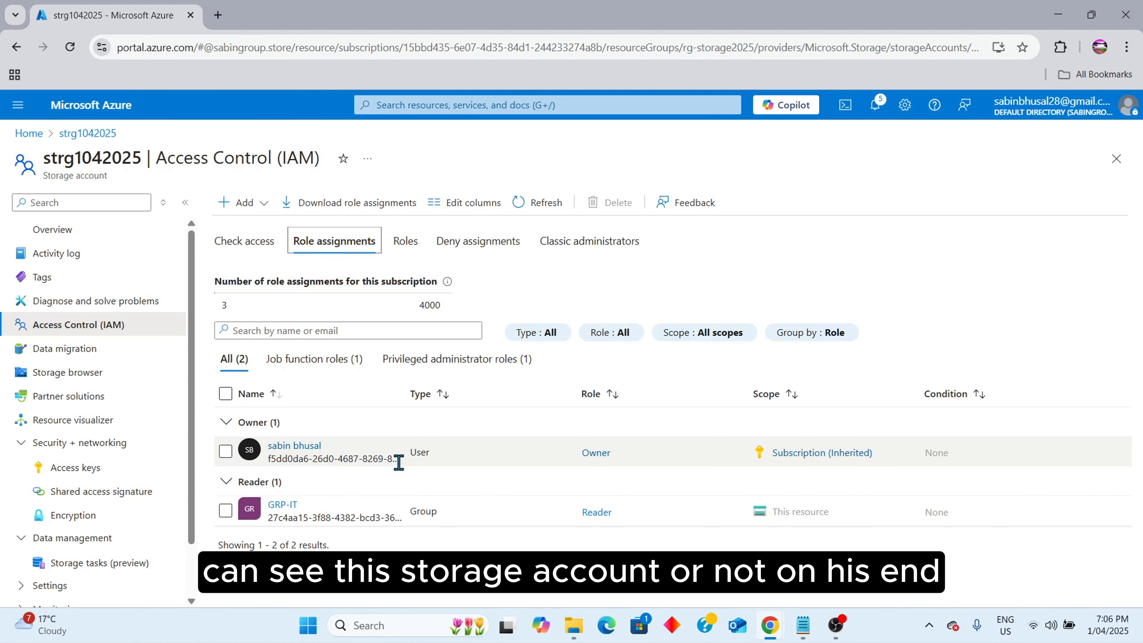
Open a new Incognito window and go to the Azure portal at portal.azure.com.
left_click(1126, 47)
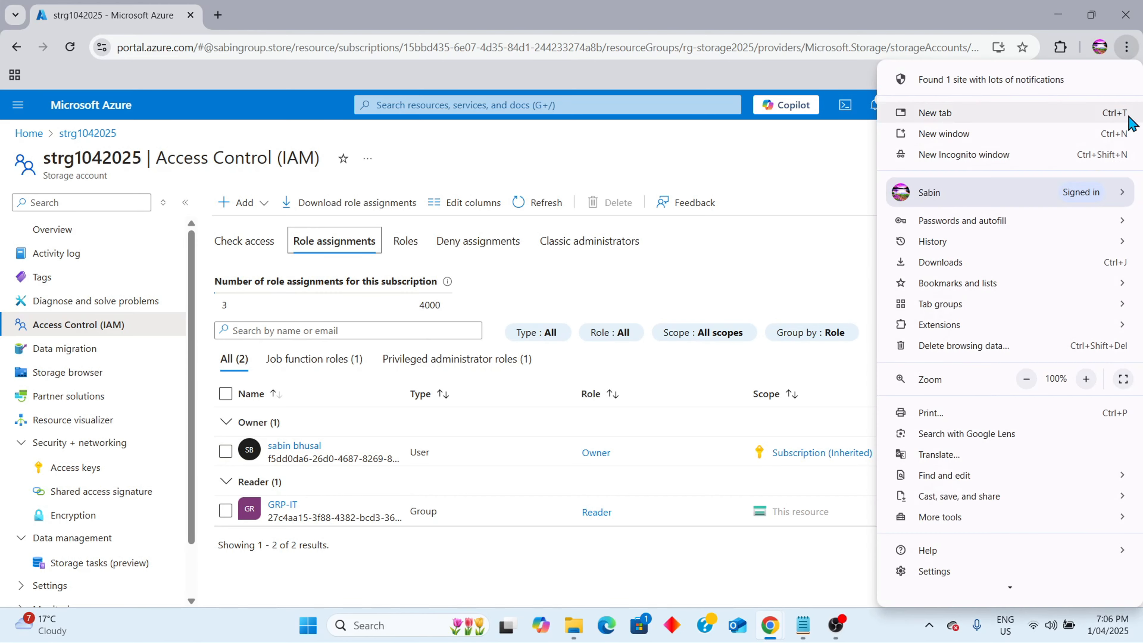
left_click(951, 157)
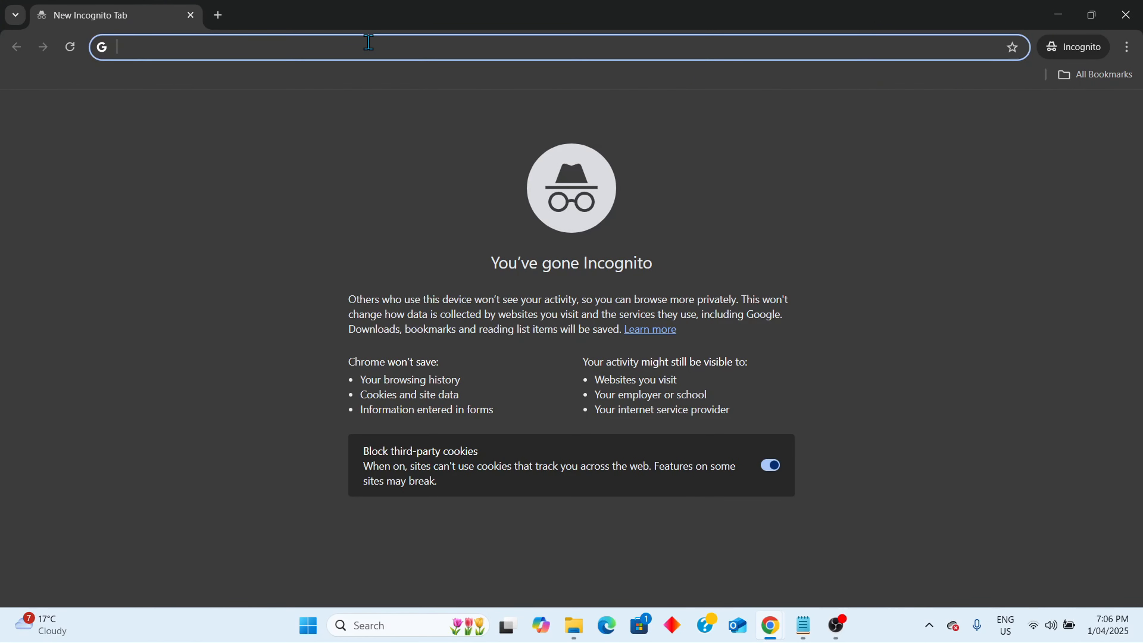
type("porta")
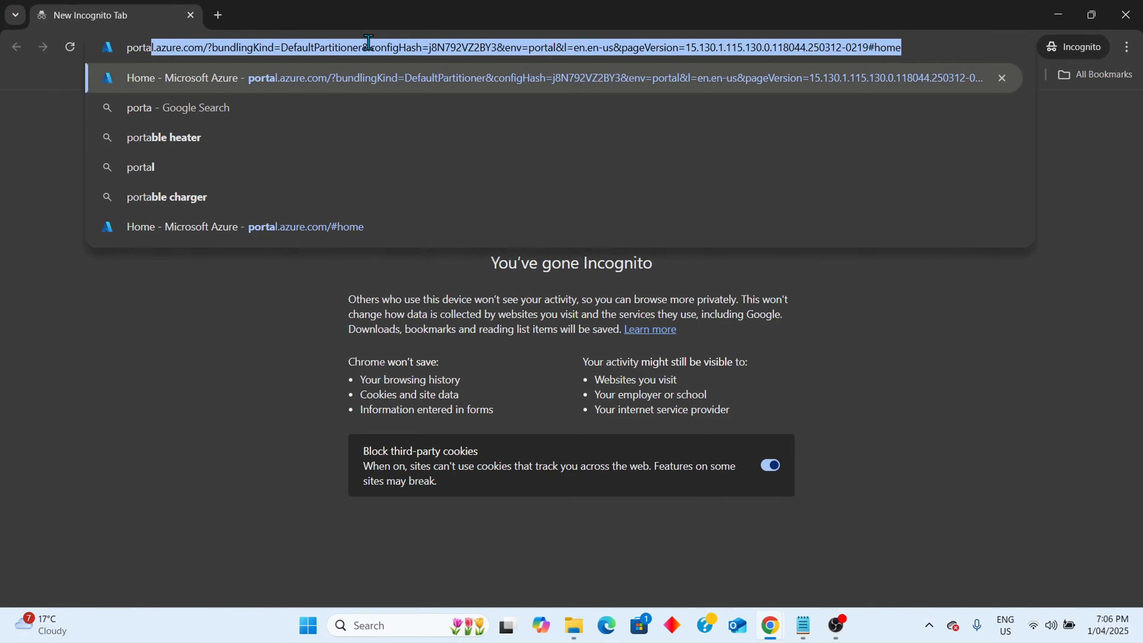
key("Right")
key("Return")
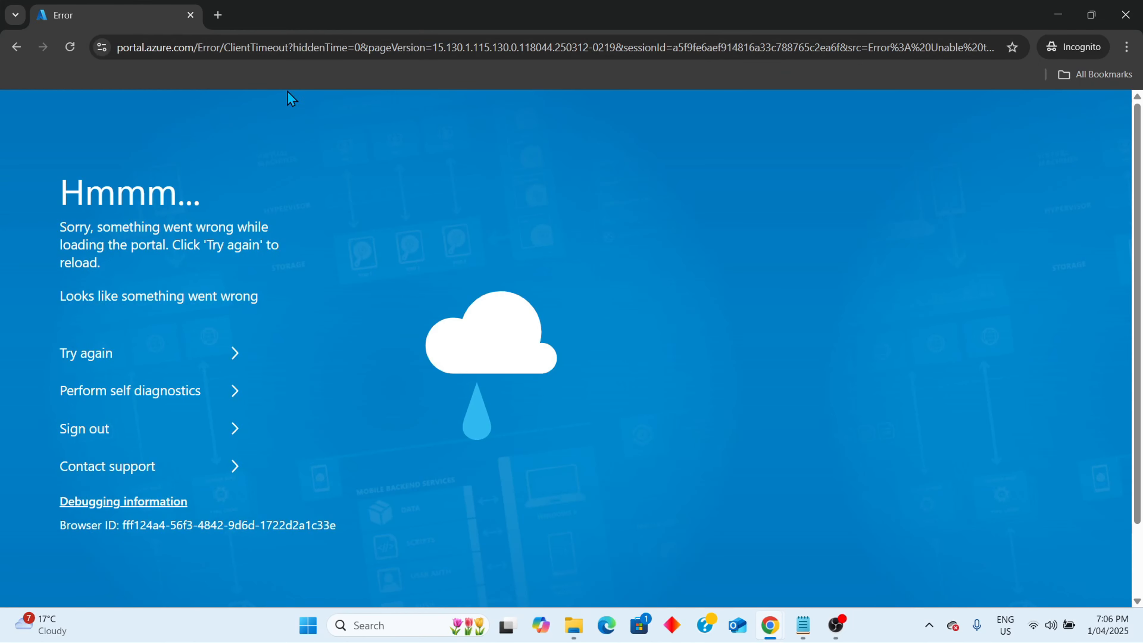
Load portal.azure.com again in the Incognito window to reach the Azure sign-in page.
left_click(300, 49)
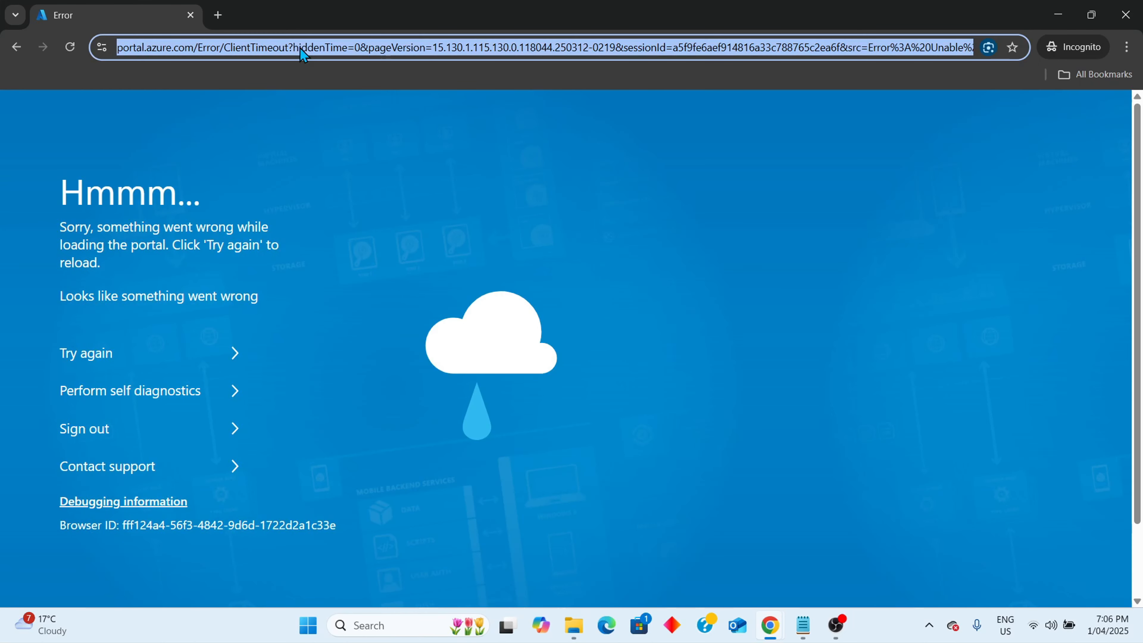
type("portal")
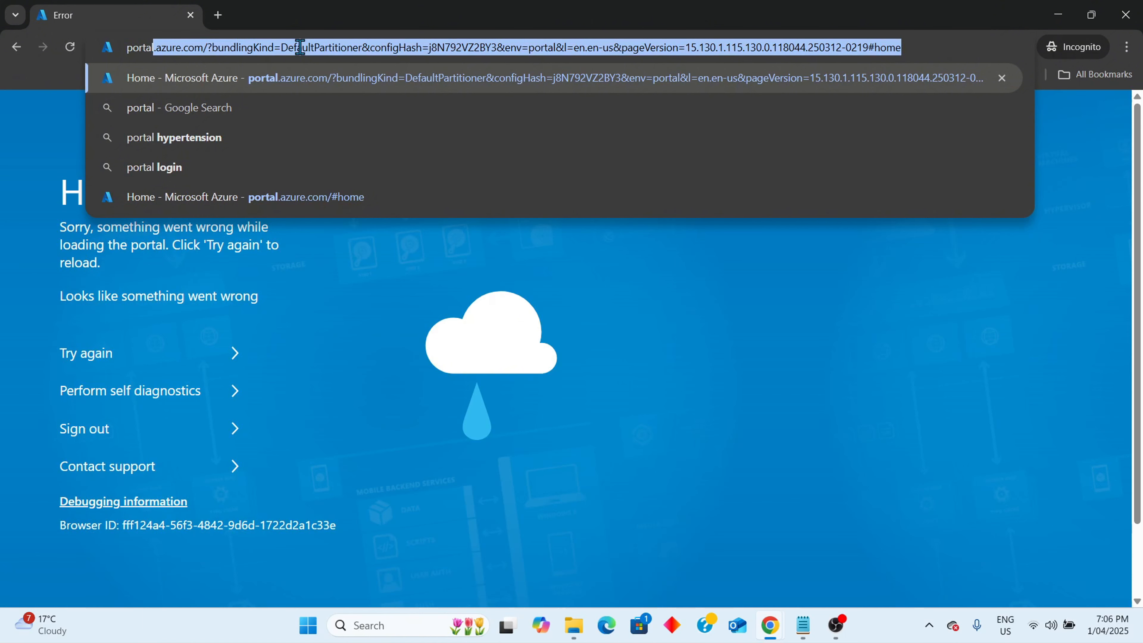
type(".azure")
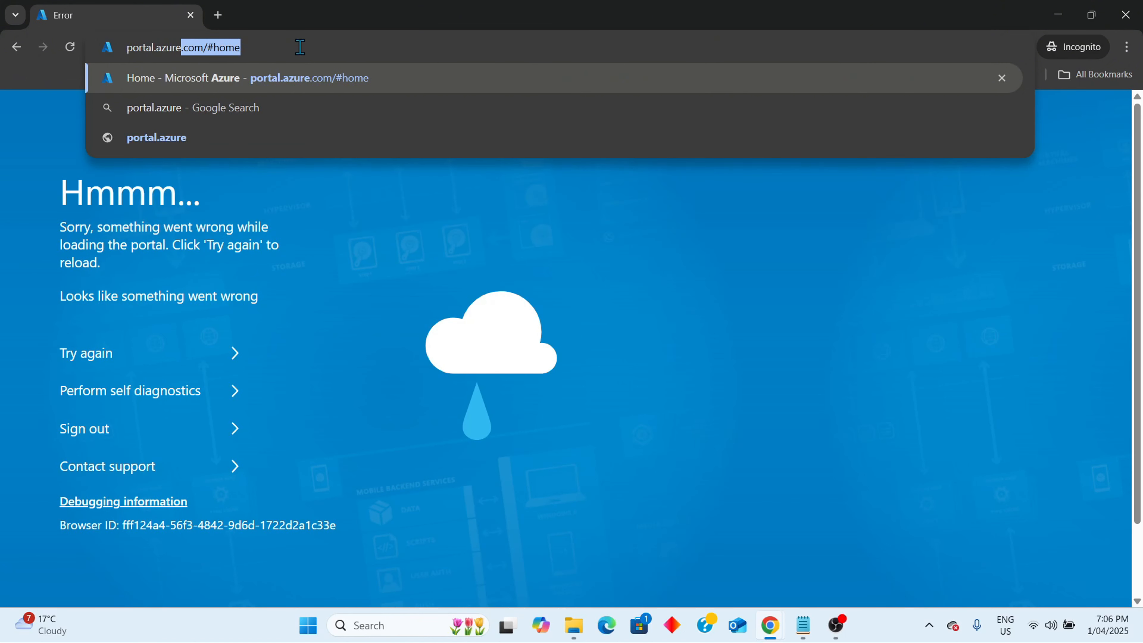
key("Return")
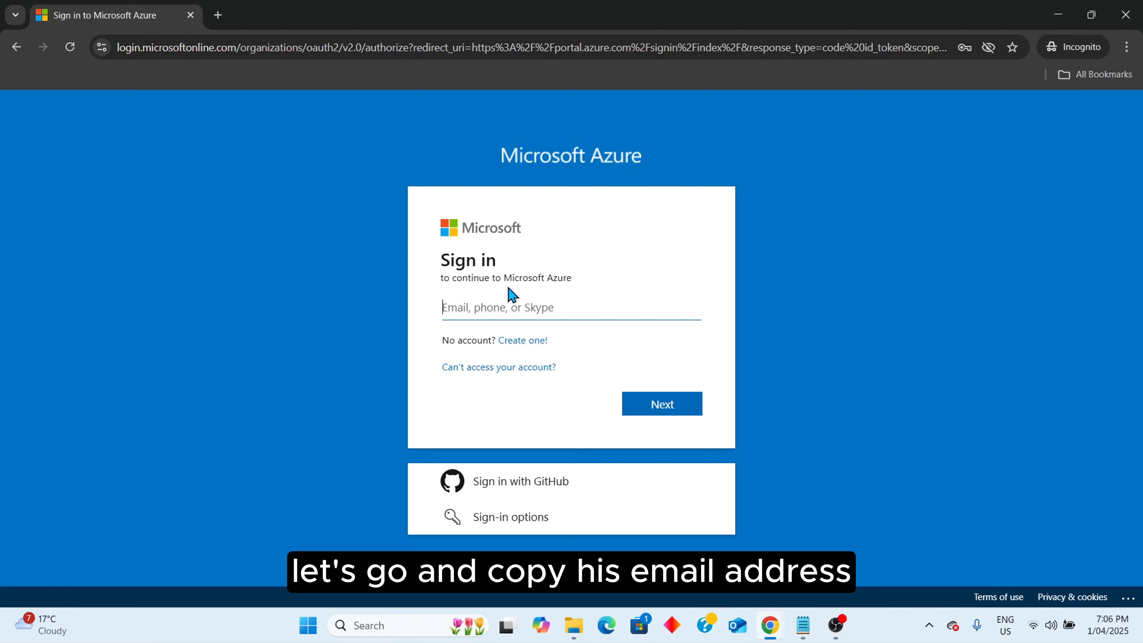
Switch to the strg1042025 browser window, open the Default Directory's users, and copy the last listed user's principal name.
mouse_move(774, 630)
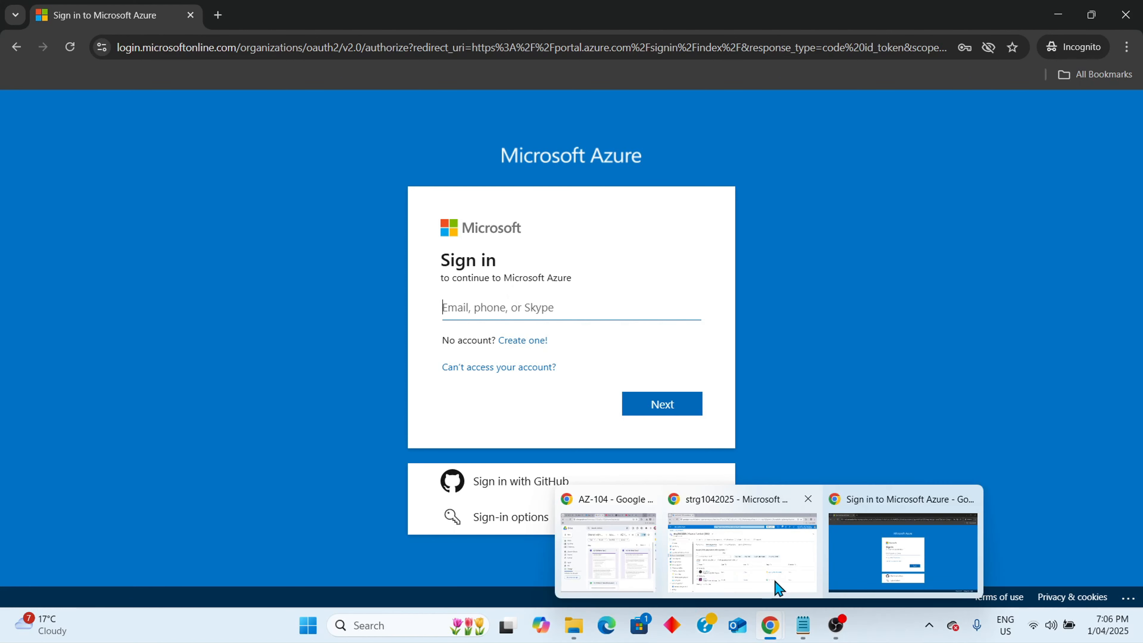
left_click(778, 588)
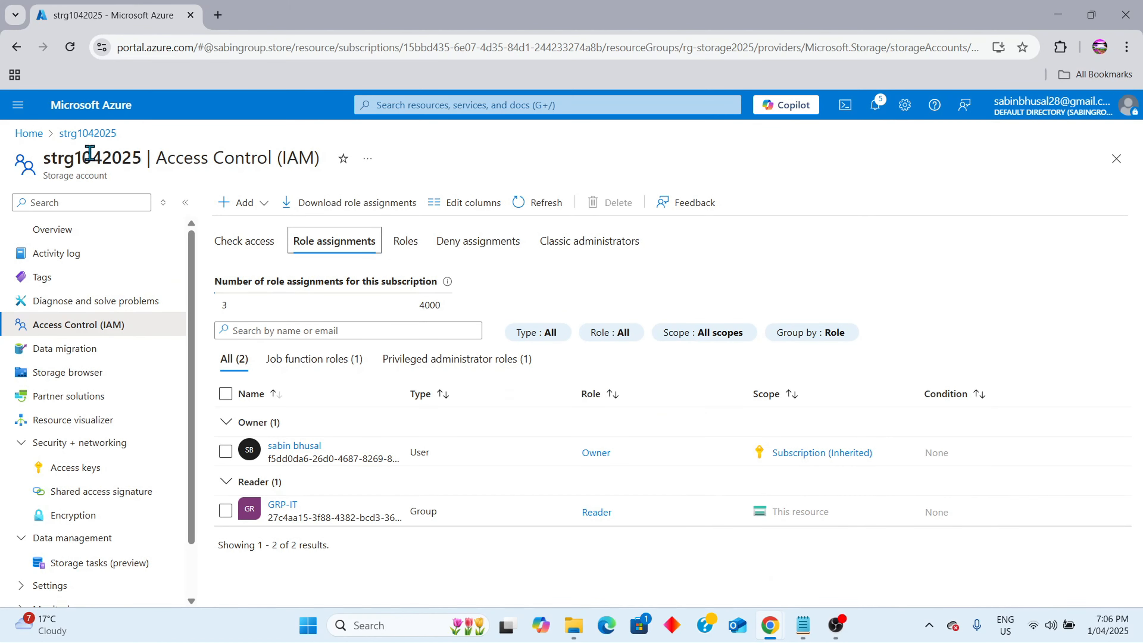
left_click(28, 133)
left_click(278, 224)
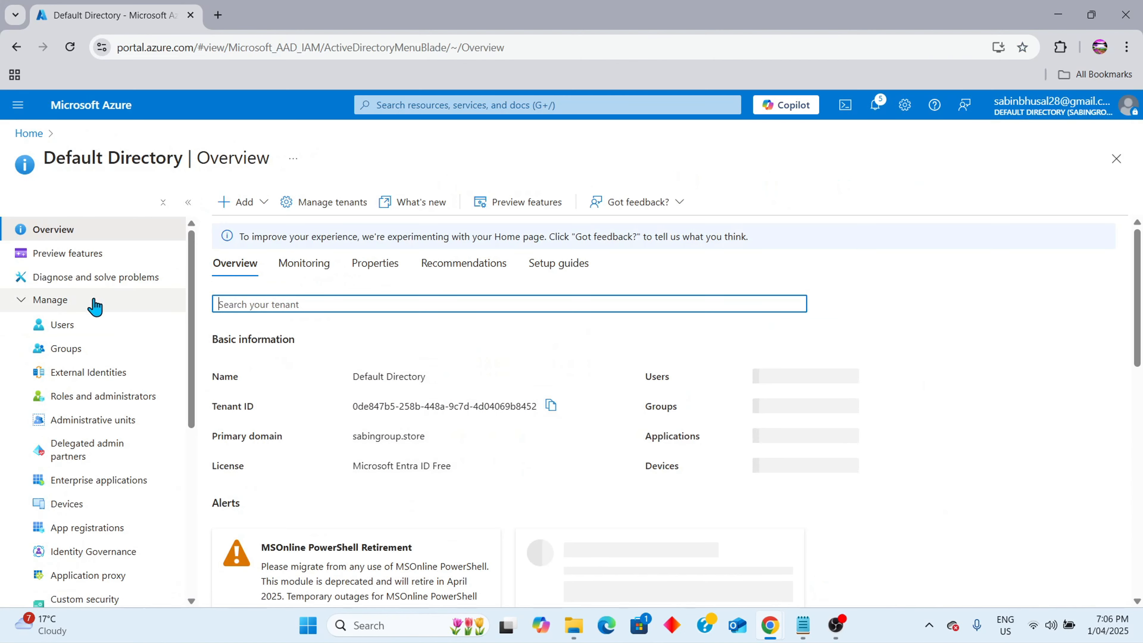
left_click(67, 325)
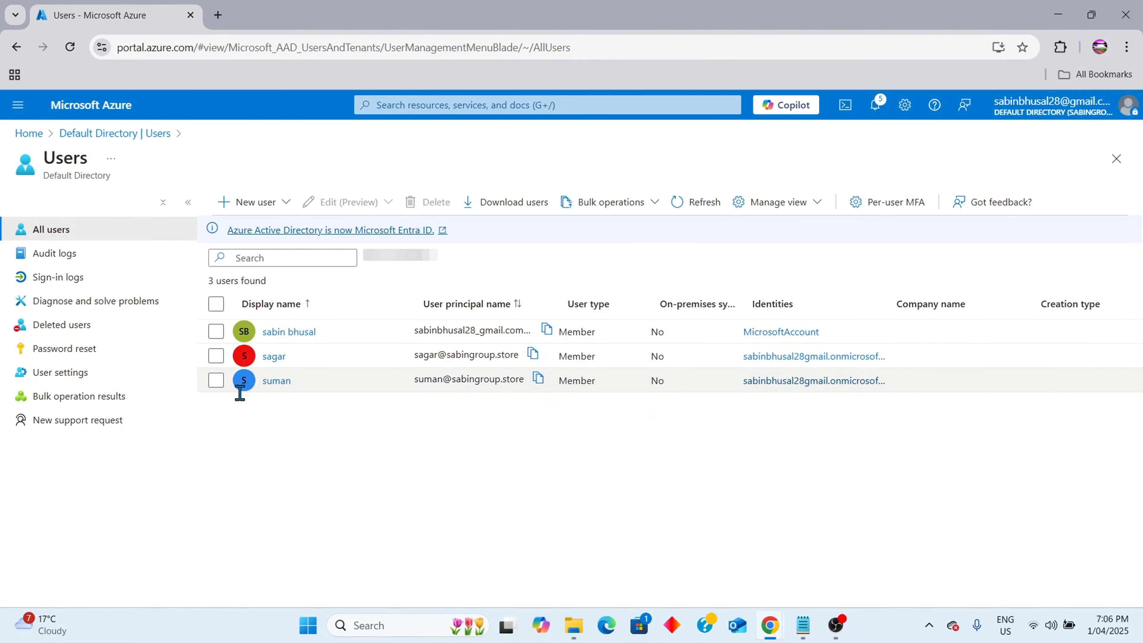
left_click(556, 382)
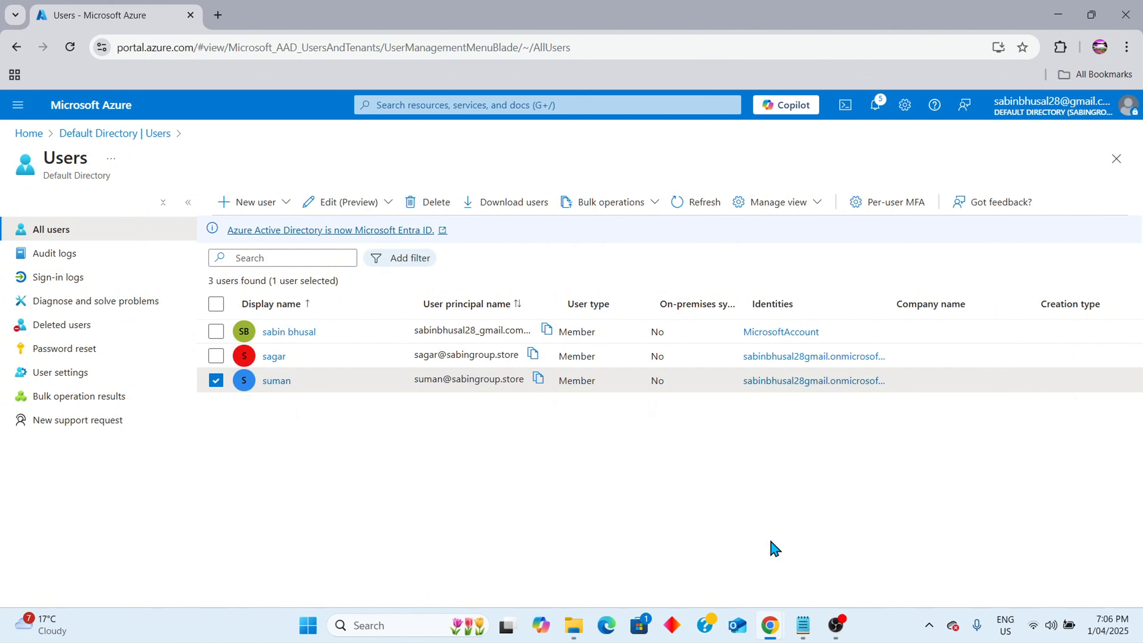
Return to the Incognito window and sign in to Azure with the copied user principal name and the account password.
left_click(898, 551)
left_click(501, 312)
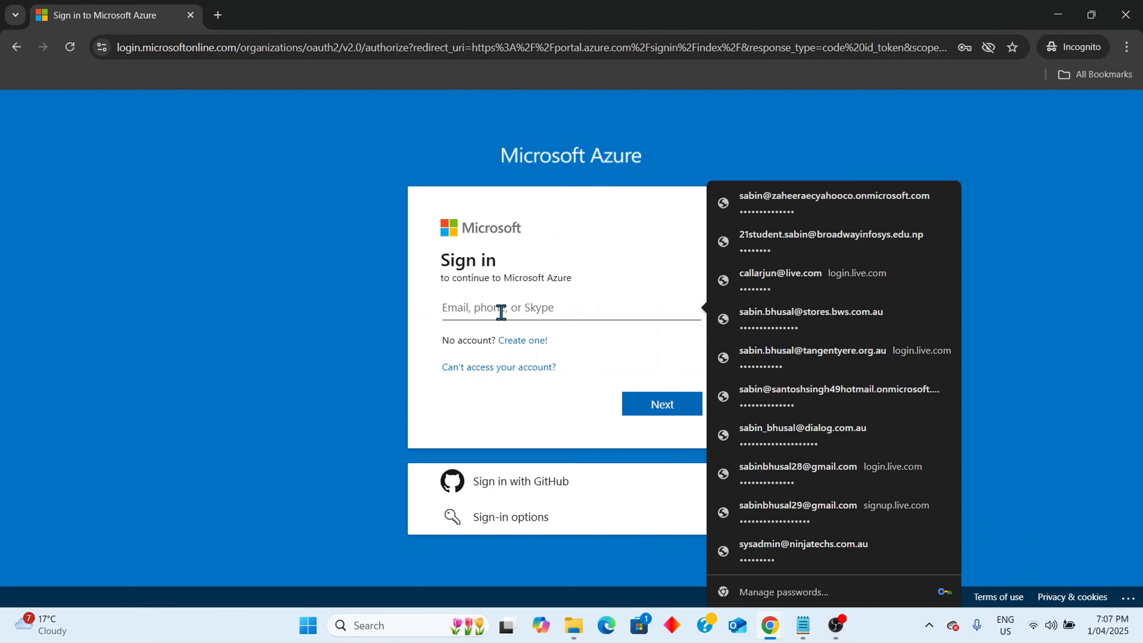
key("ctrl+v")
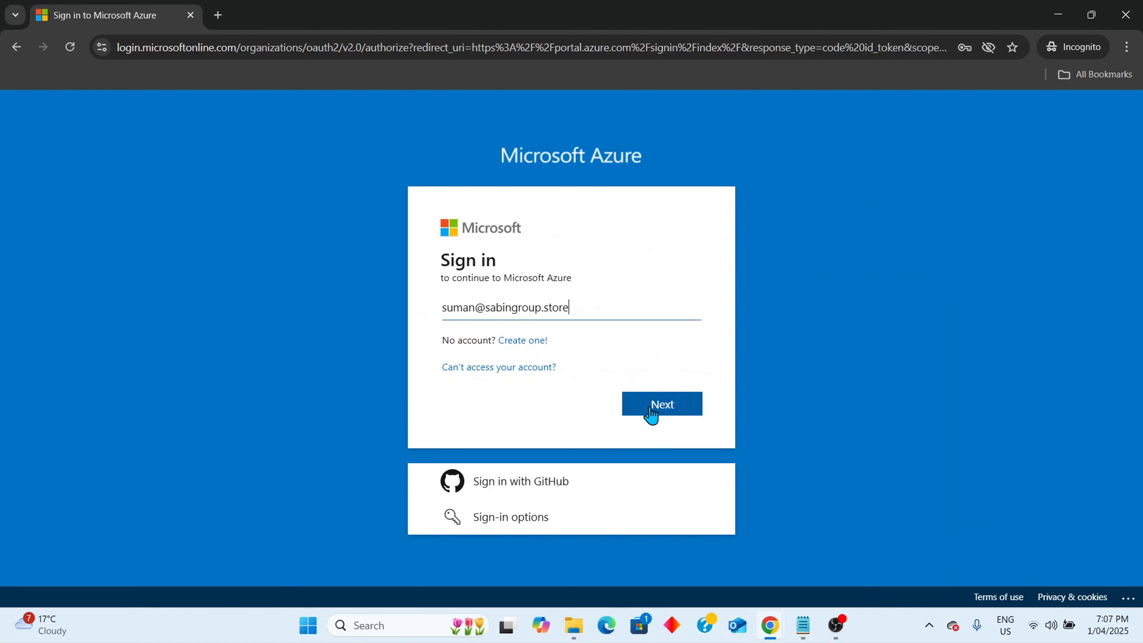
left_click(651, 407)
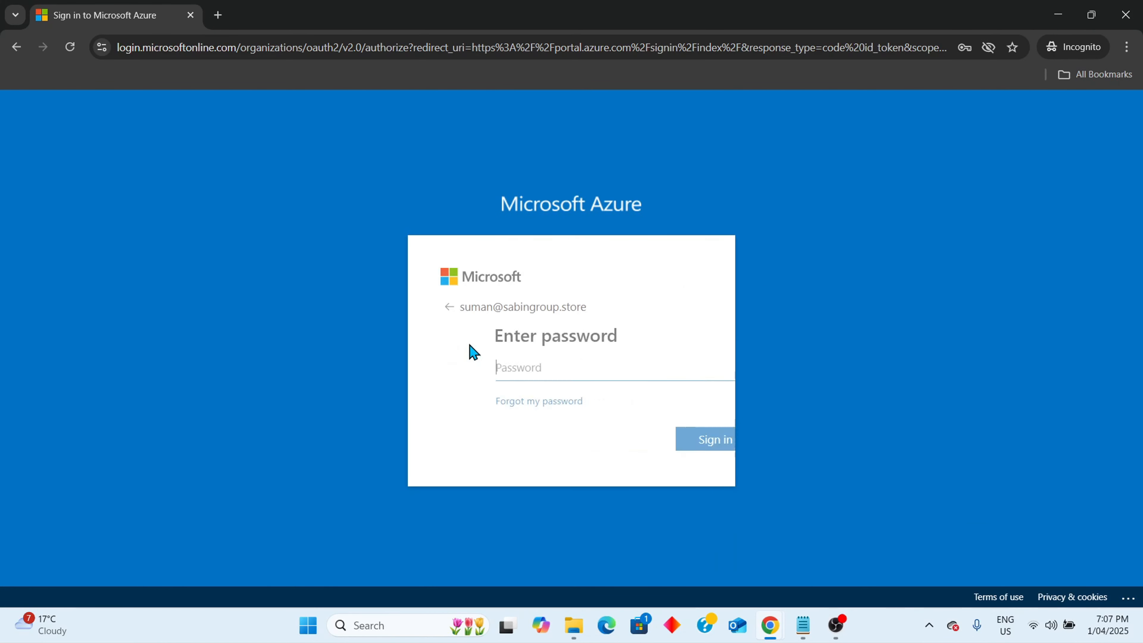
type("***")
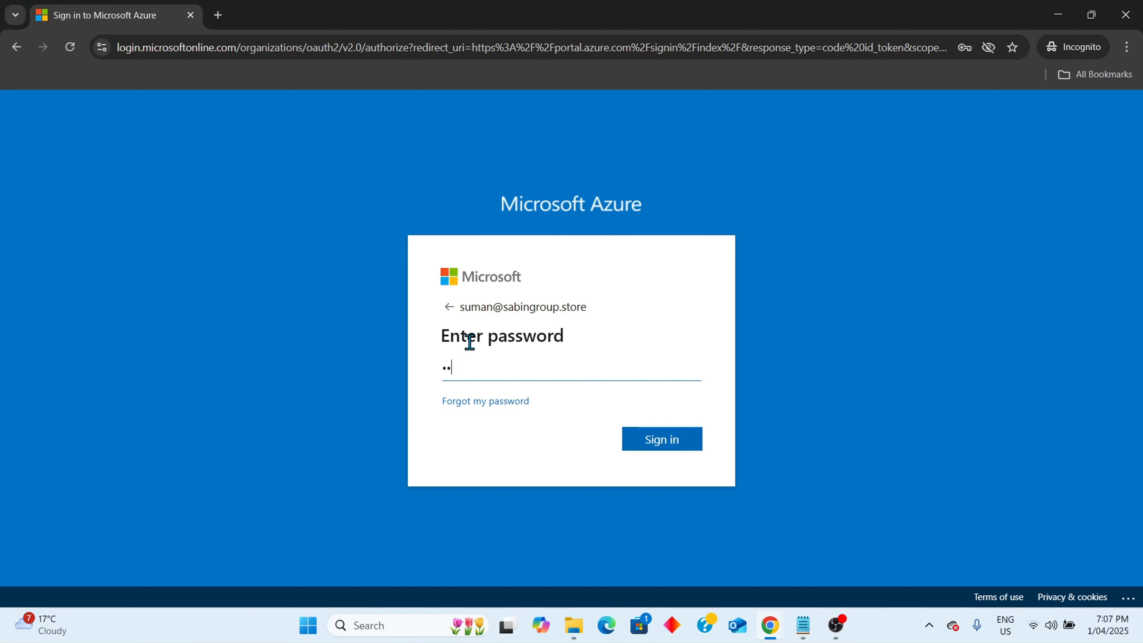
key("BackSpace")
key("BackSpace")
type("**")
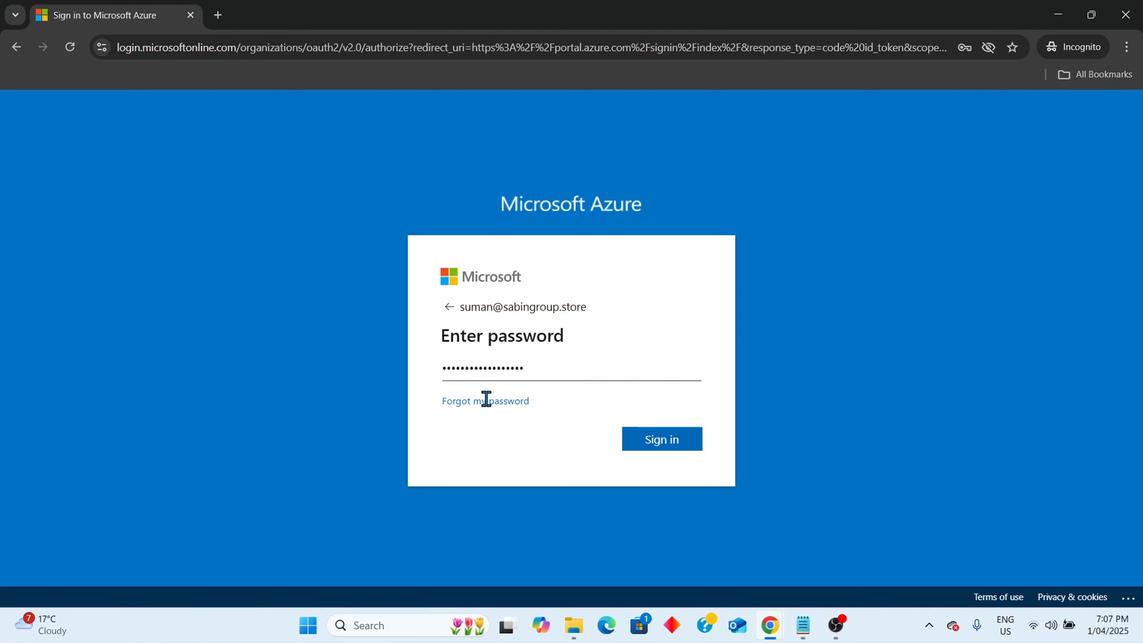
left_click(660, 439)
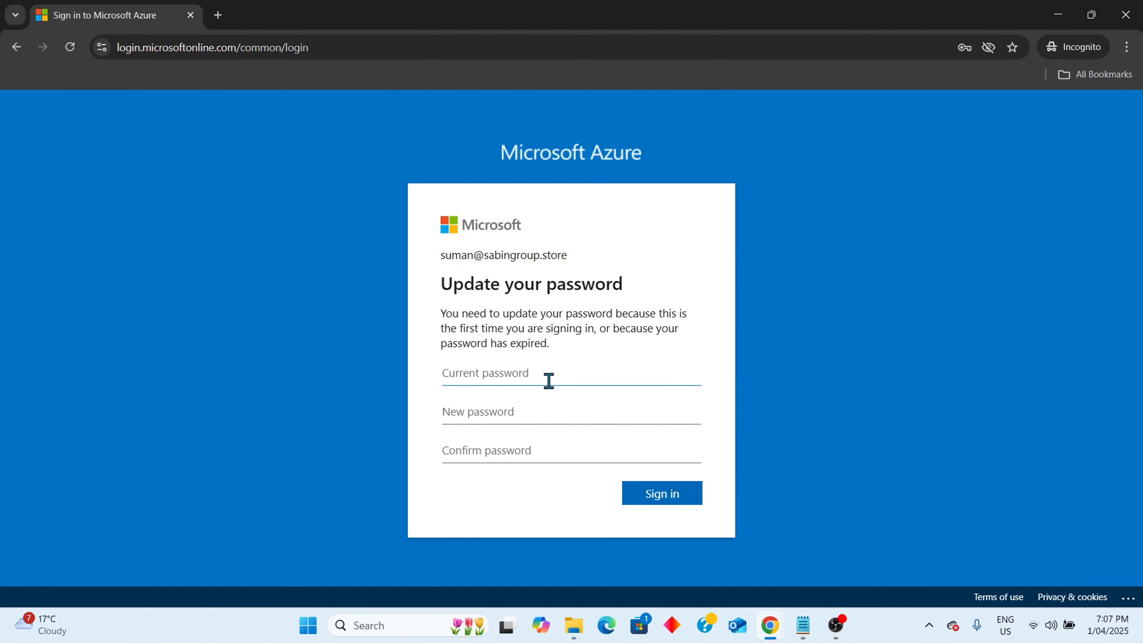
Update the account's password by entering the current password, the new password and its confirmation, and continue signing in.
left_click(549, 381)
type("*")
key("Tab")
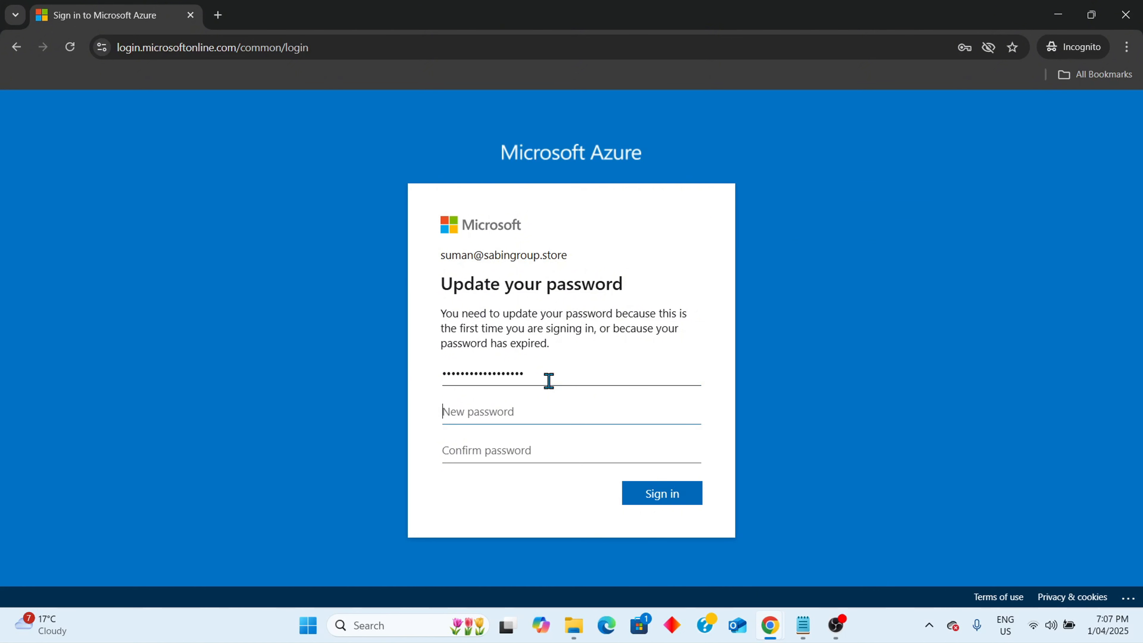
type("*")
type("****")
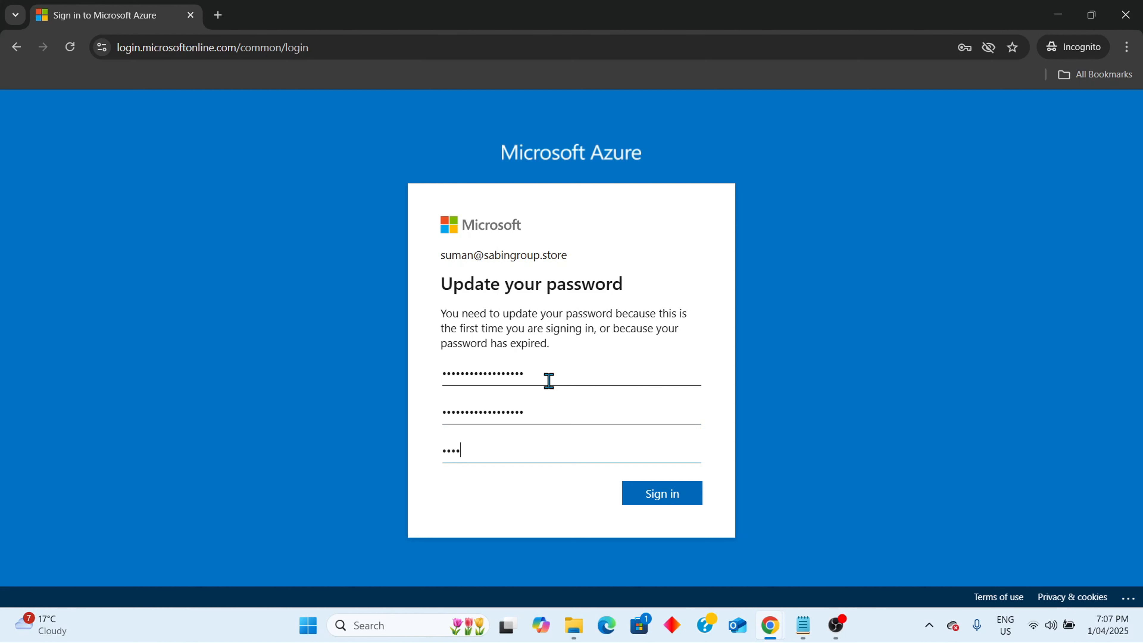
type("****")
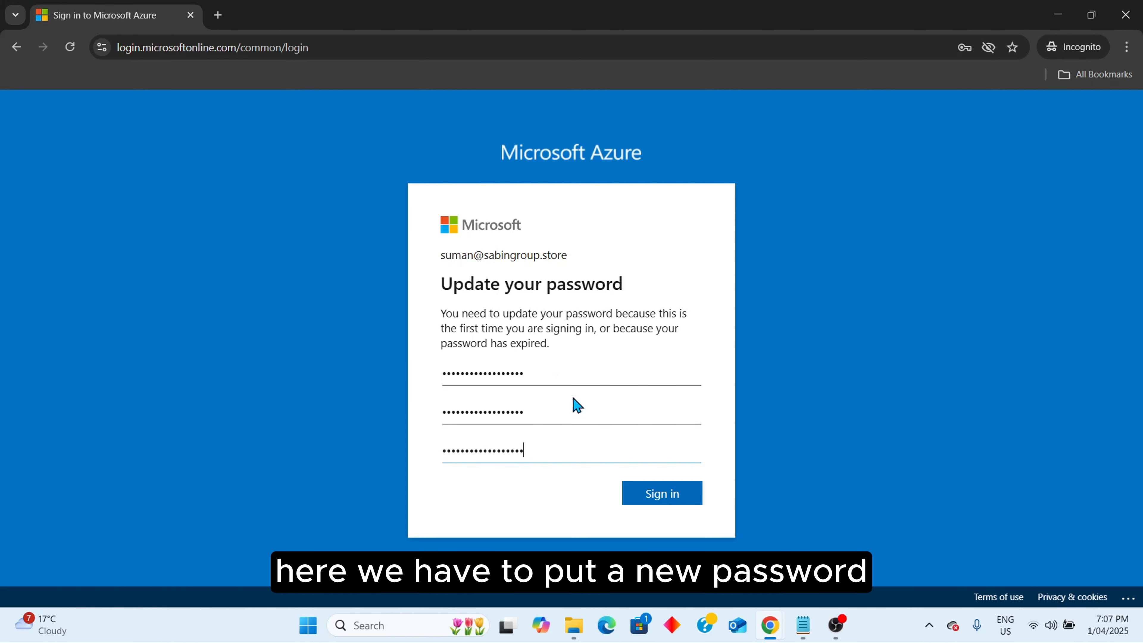
left_click(638, 502)
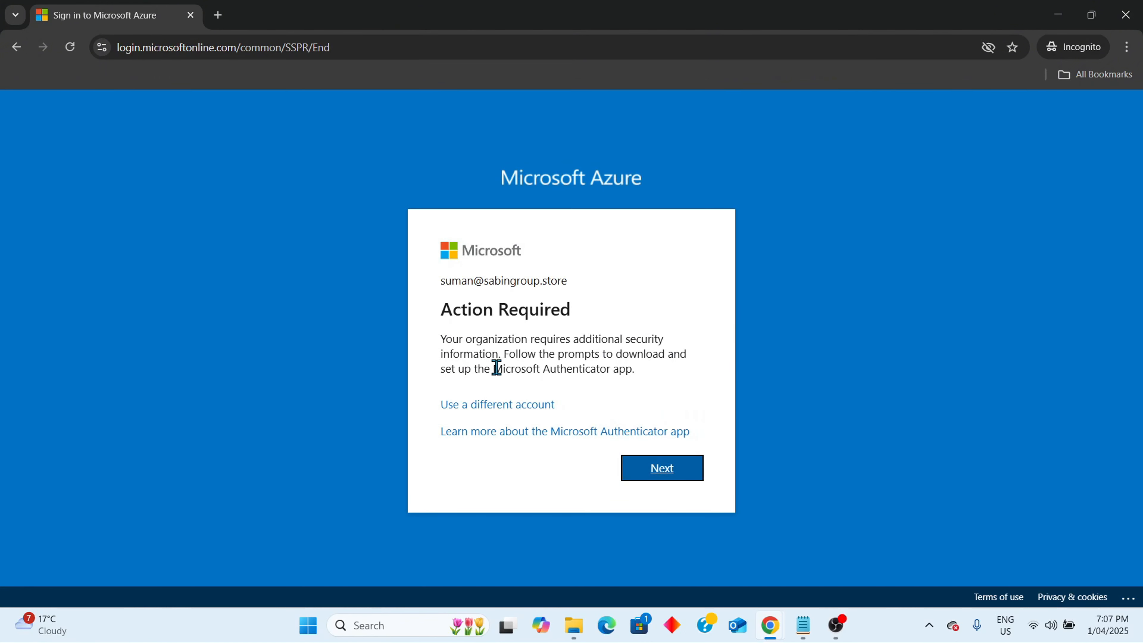
Register Microsoft Authenticator for the account through the QR code and test notification, and finish the security setup.
left_click(684, 470)
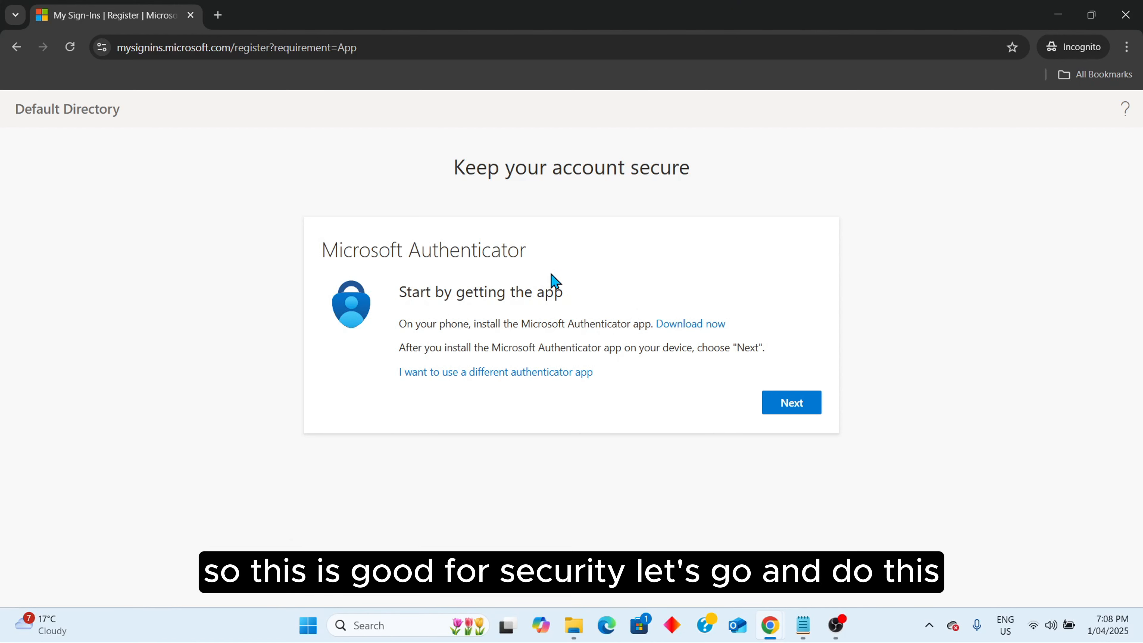
left_click(771, 402)
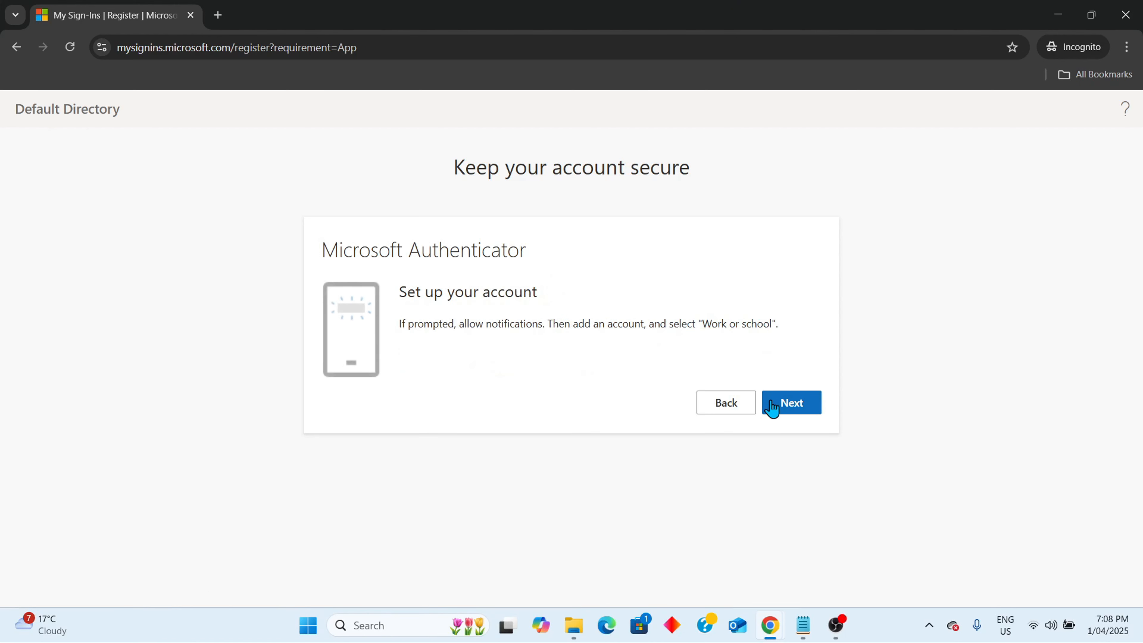
left_click(783, 407)
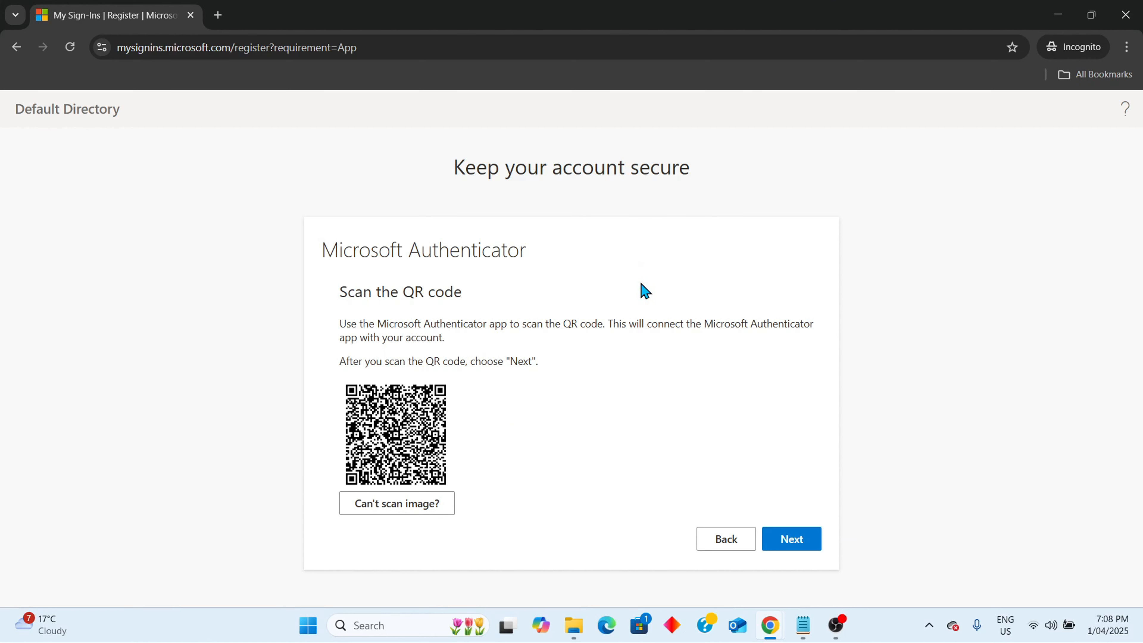
left_click(793, 539)
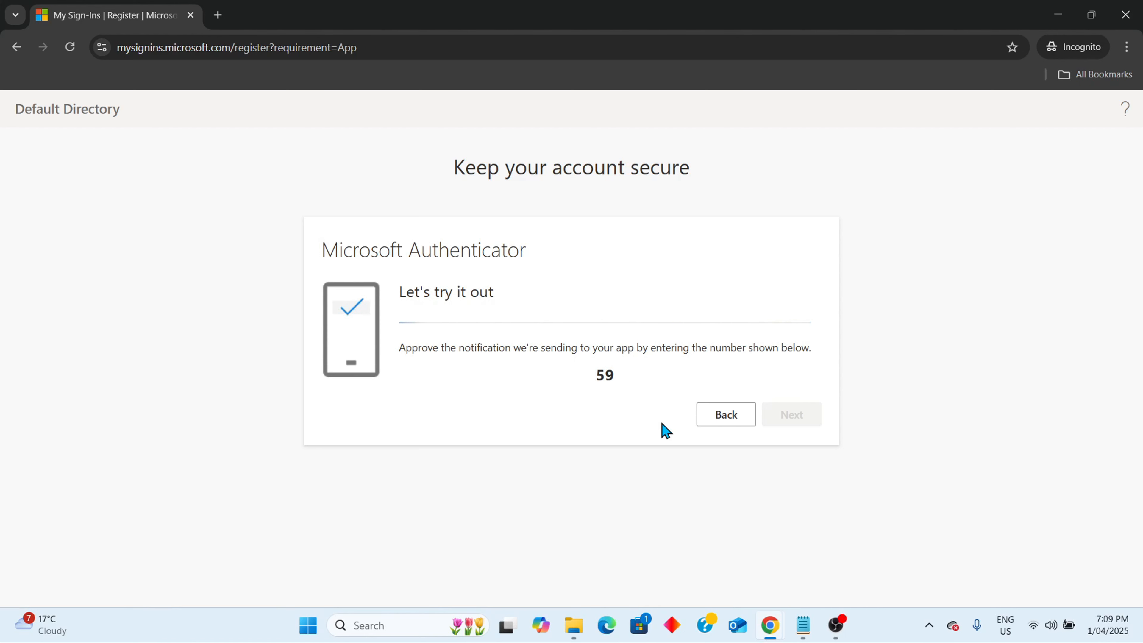
left_click(785, 400)
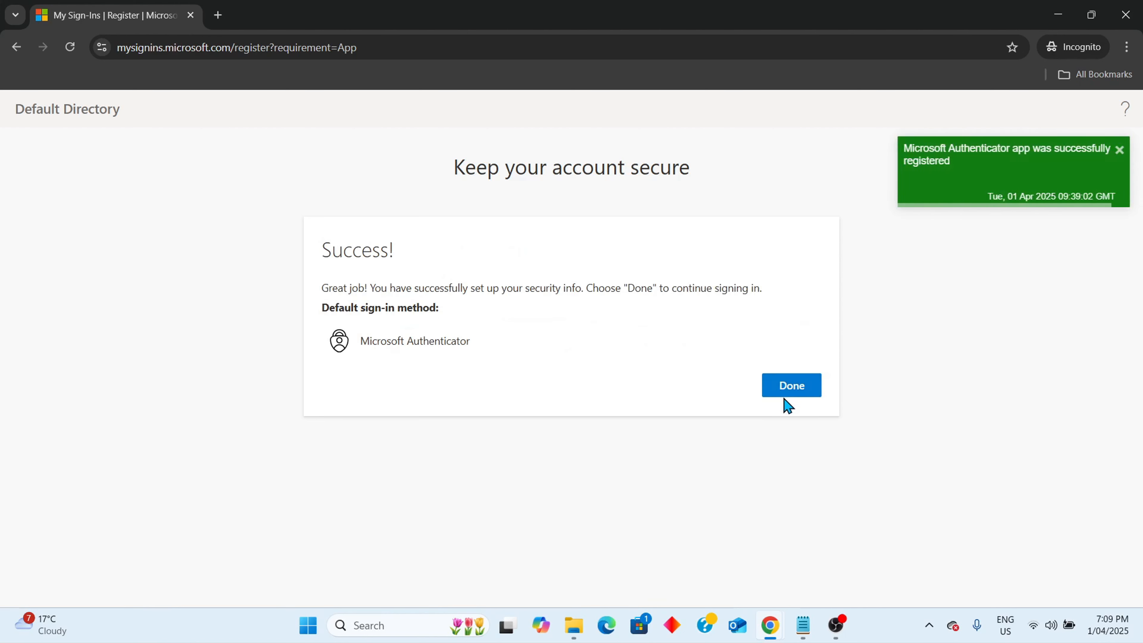
left_click(785, 388)
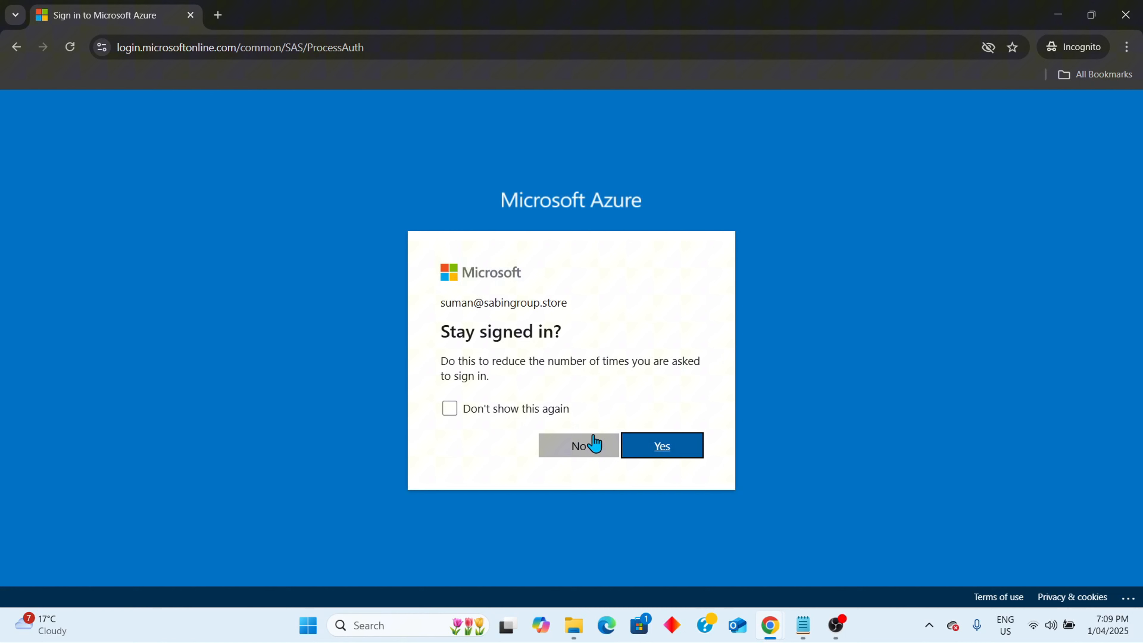
Stay signed in with "Don't show this again" enabled, and dismiss the Azure welcome tour and usage tip.
left_click(578, 418)
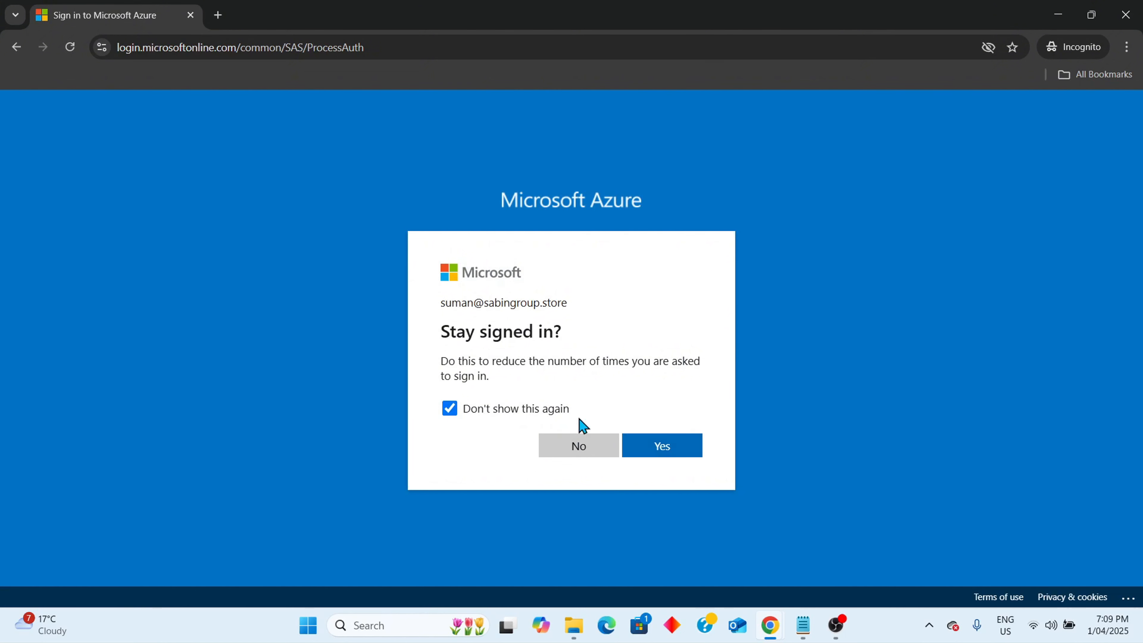
left_click(697, 448)
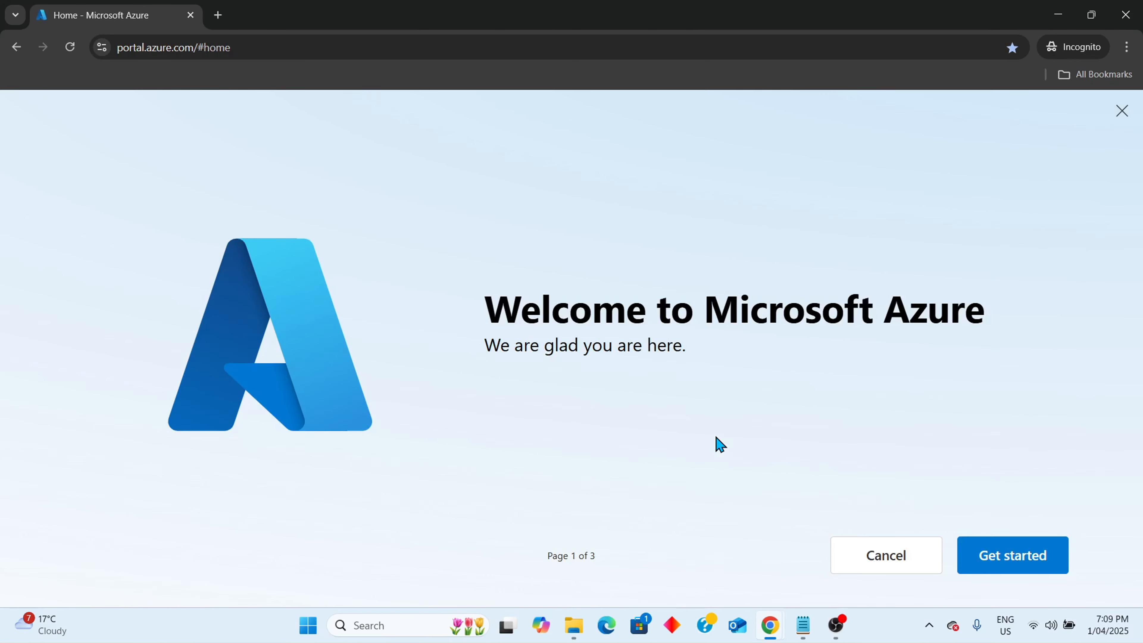
left_click(879, 564)
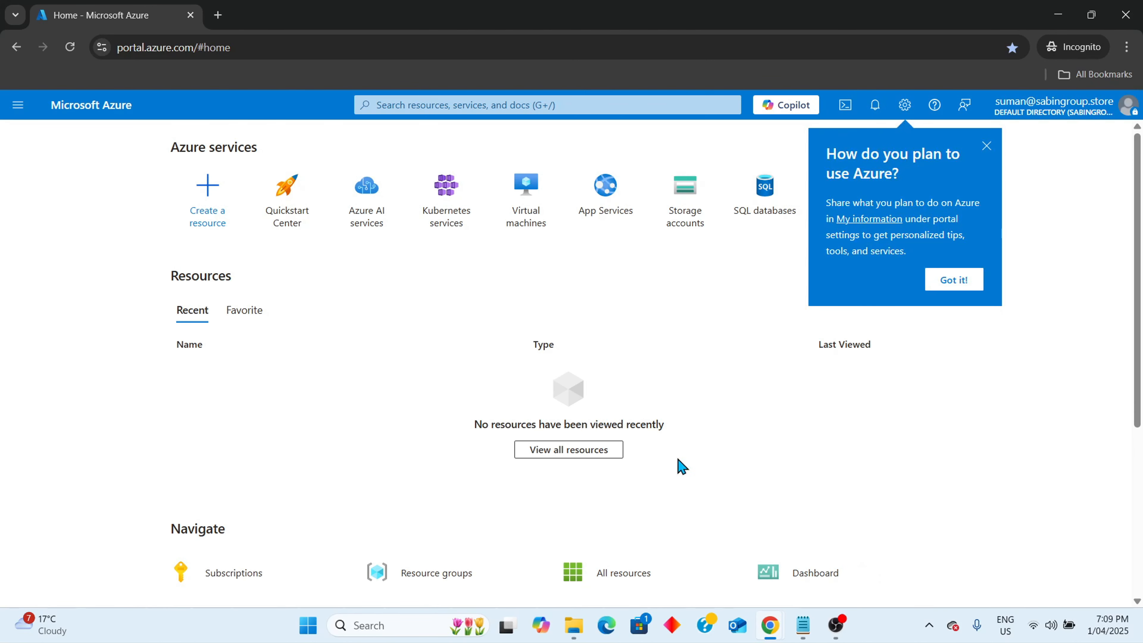
left_click(945, 282)
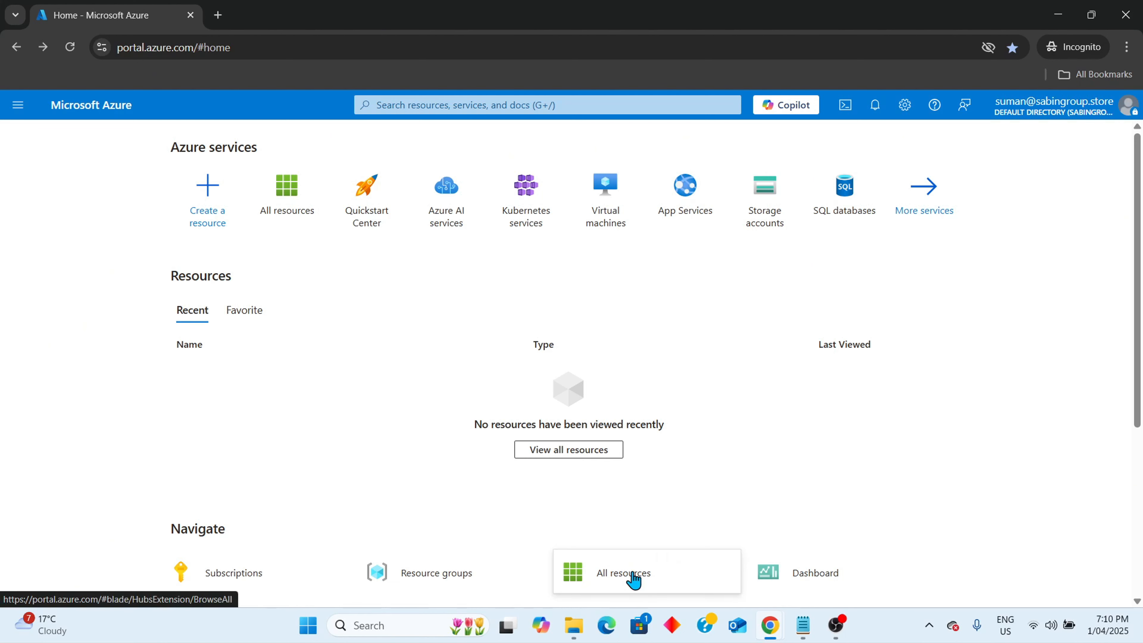
Open storage account strg1042025 from the list of all resources and show its containers.
left_click(639, 577)
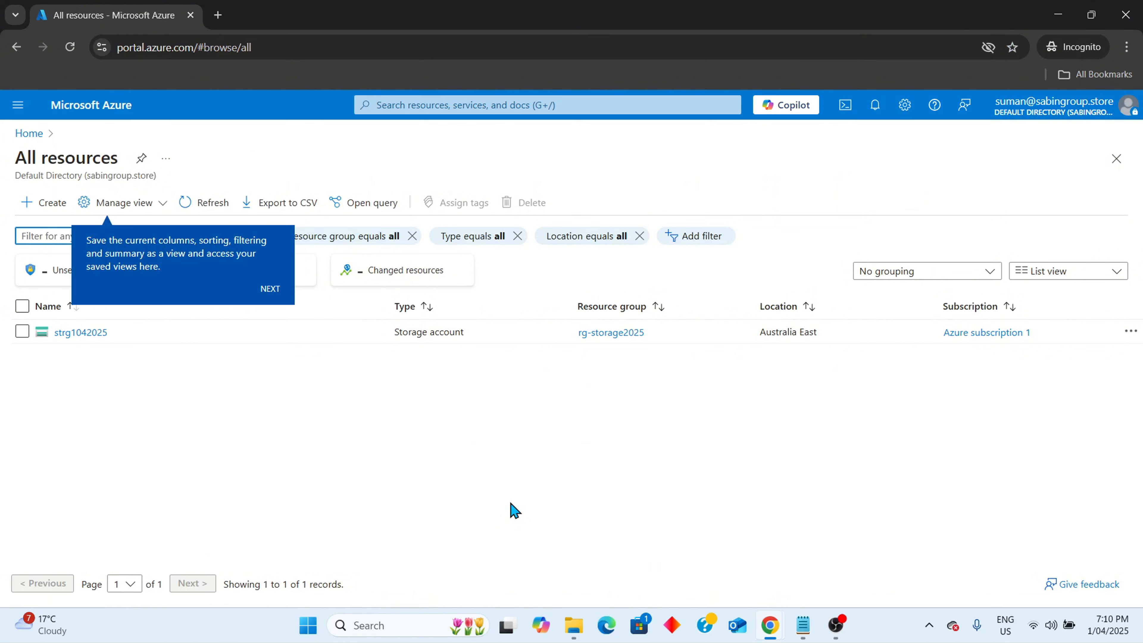
left_click(80, 333)
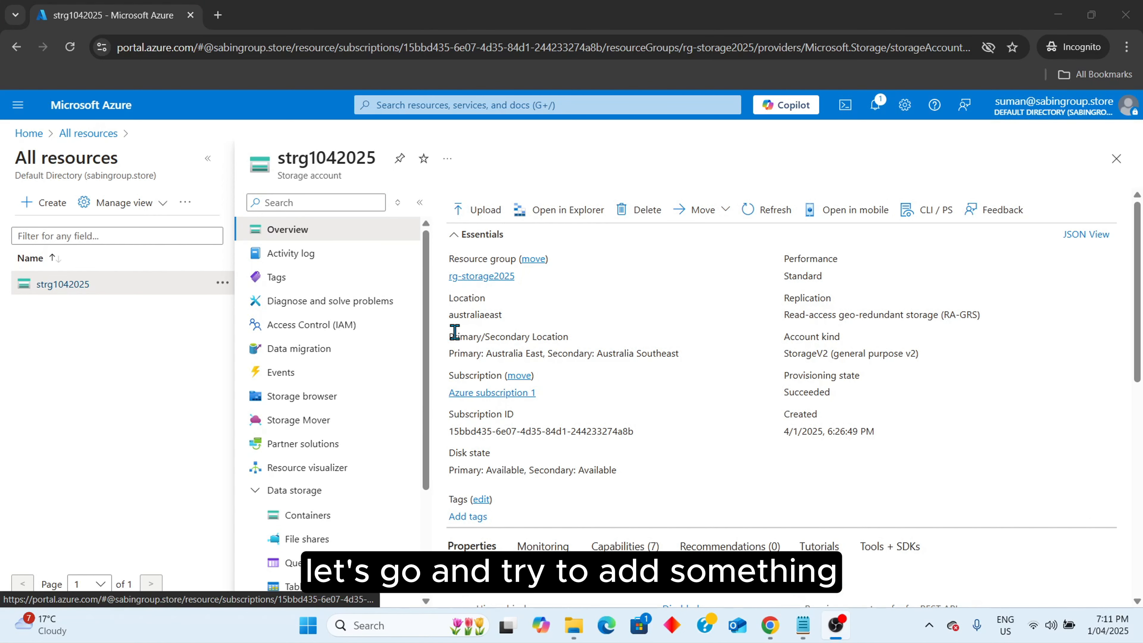
scroll(358, 372, "down", 2)
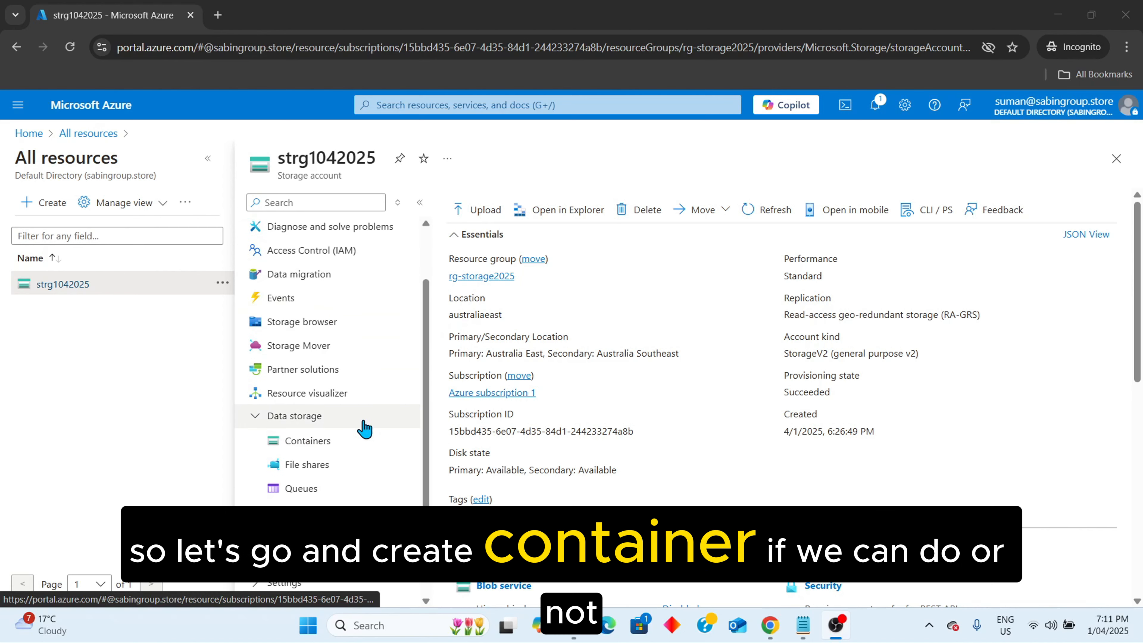
left_click(337, 441)
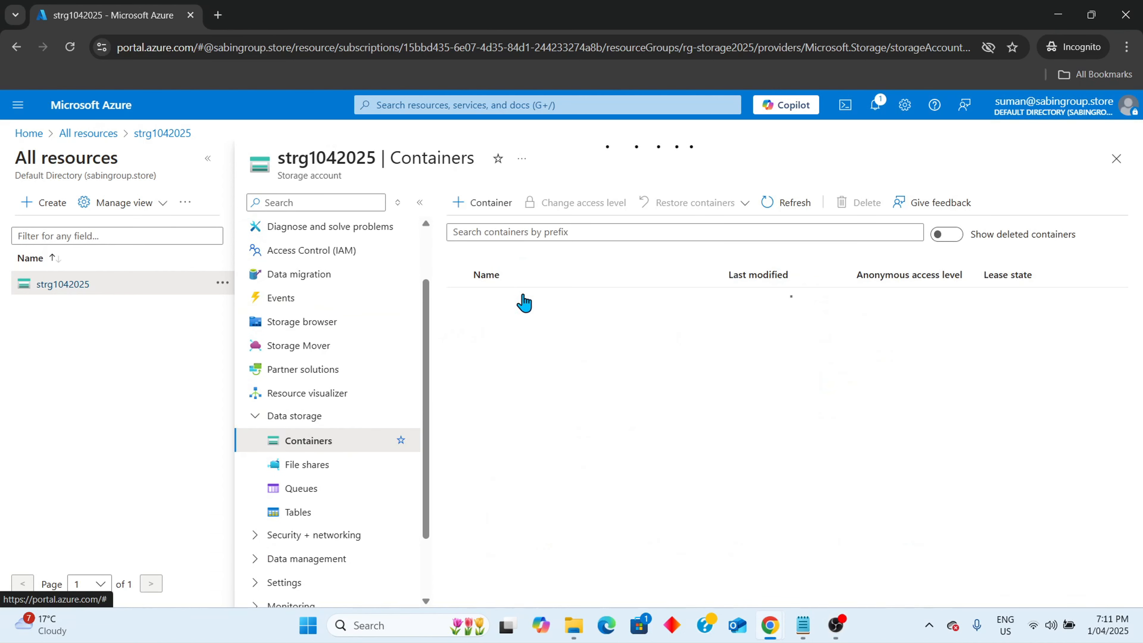
Create a new container named "image" in the storage account to test the member's access.
left_click(489, 203)
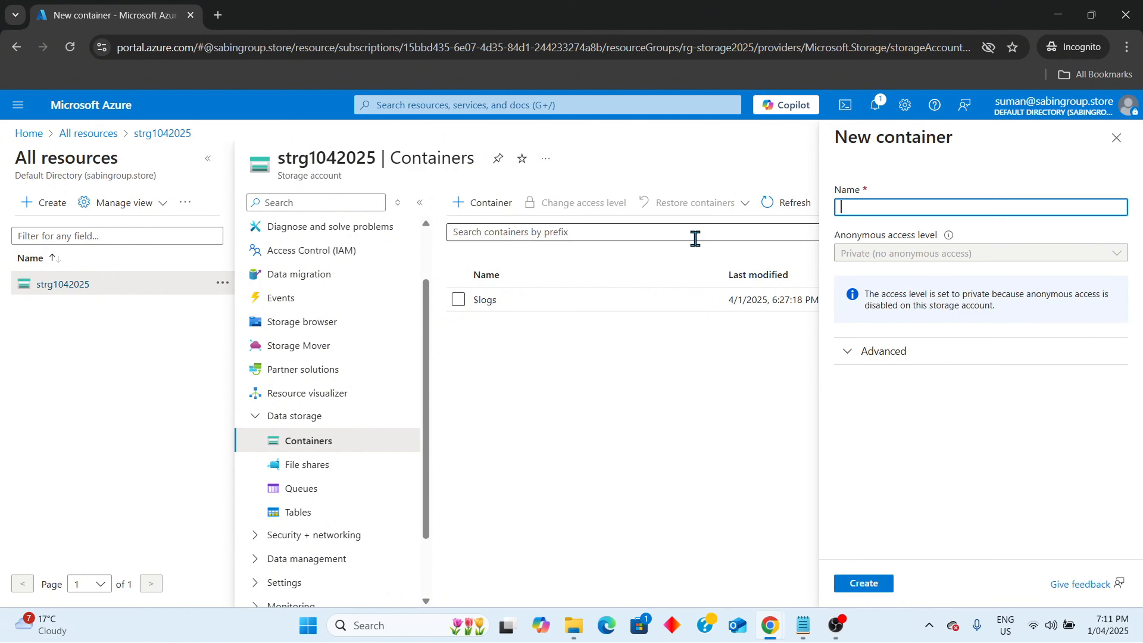
type("image")
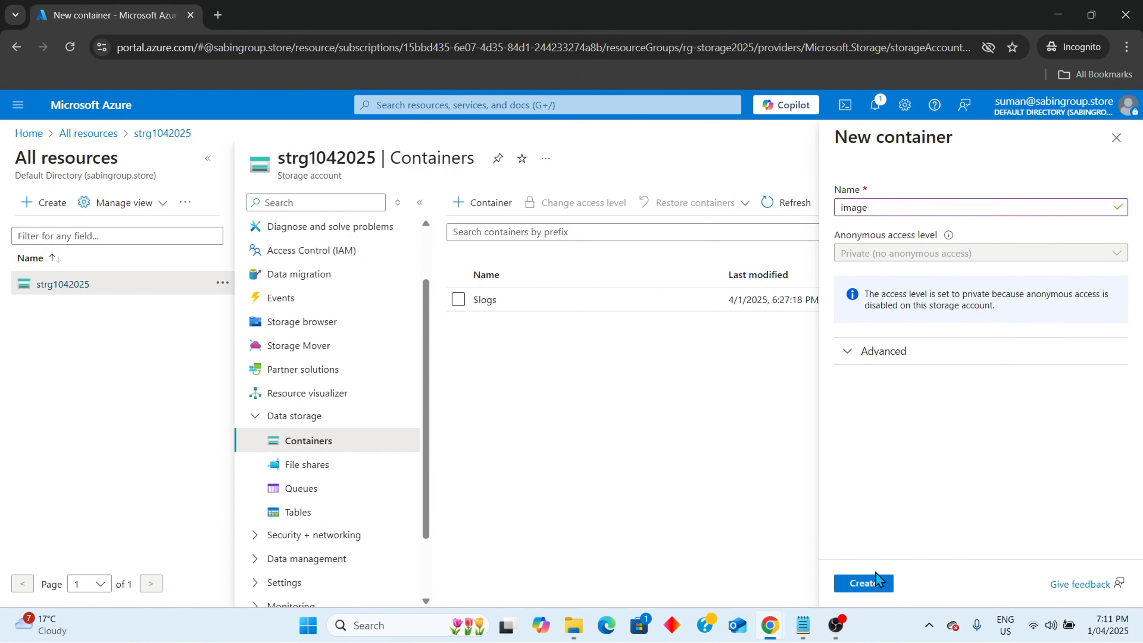
left_click(876, 584)
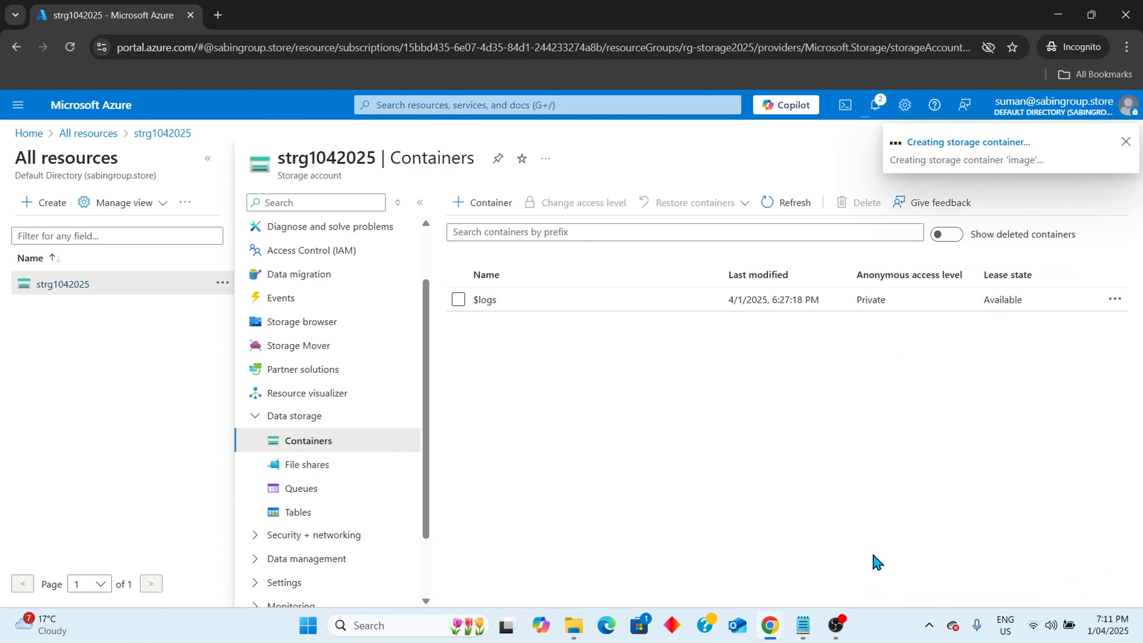